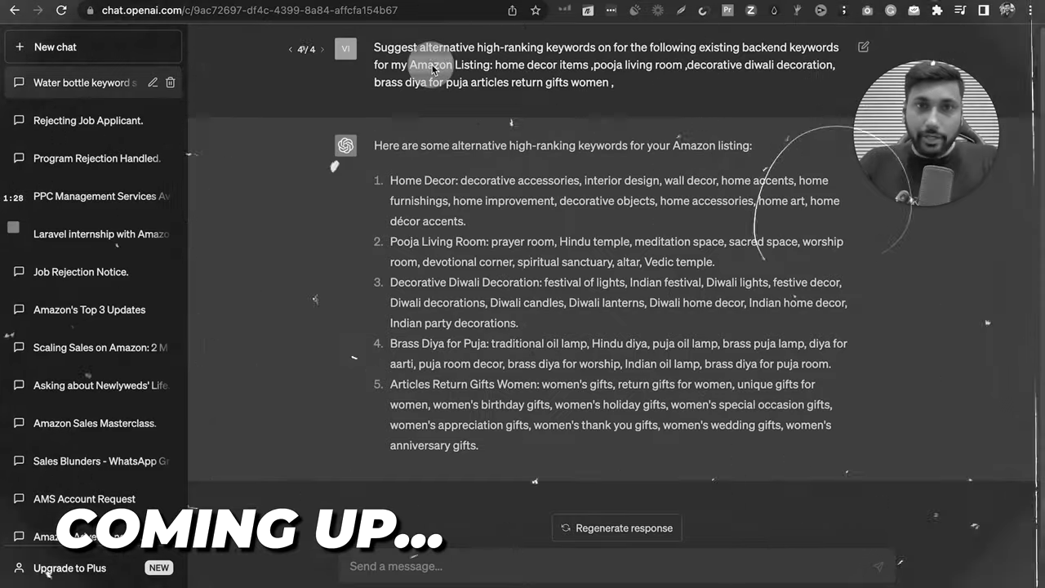
Copy the backend-keyword prompt from the water bottle keyword chat and start a new chat.
triple_click(433, 70)
right_click(627, 67)
left_click(657, 98)
left_click(87, 57)
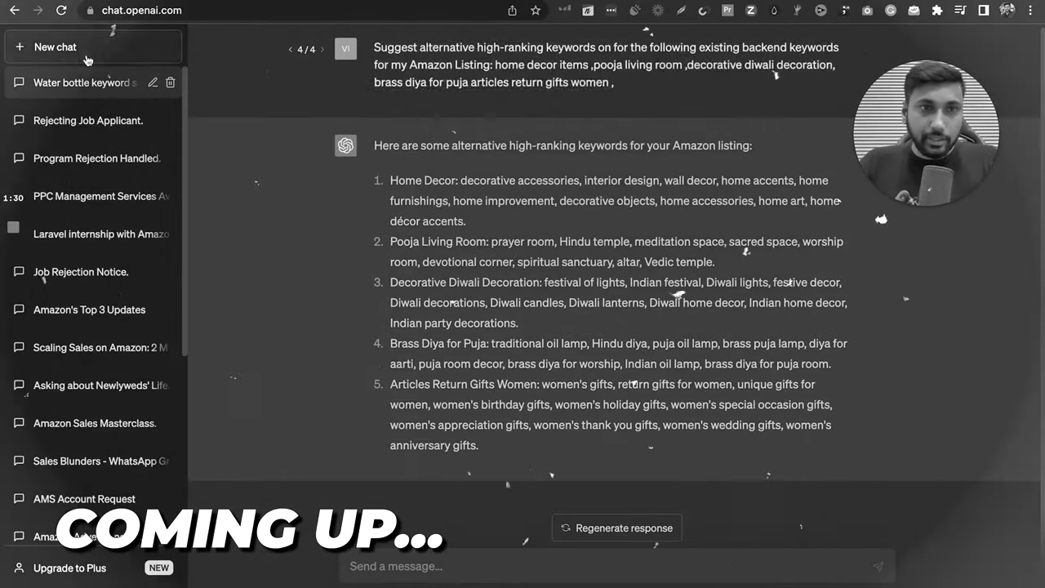
right_click(430, 566)
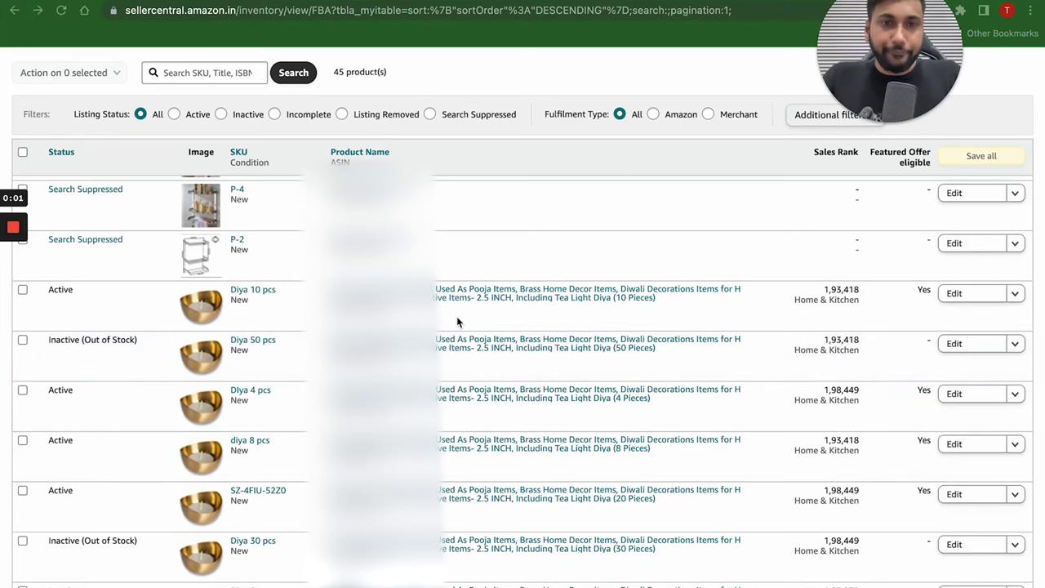
Open the Manage All Inventory page in Seller Central.
scroll(456, 315, "up", 3)
scroll(326, 188, "down", 1)
scroll(122, 114, "up", 1)
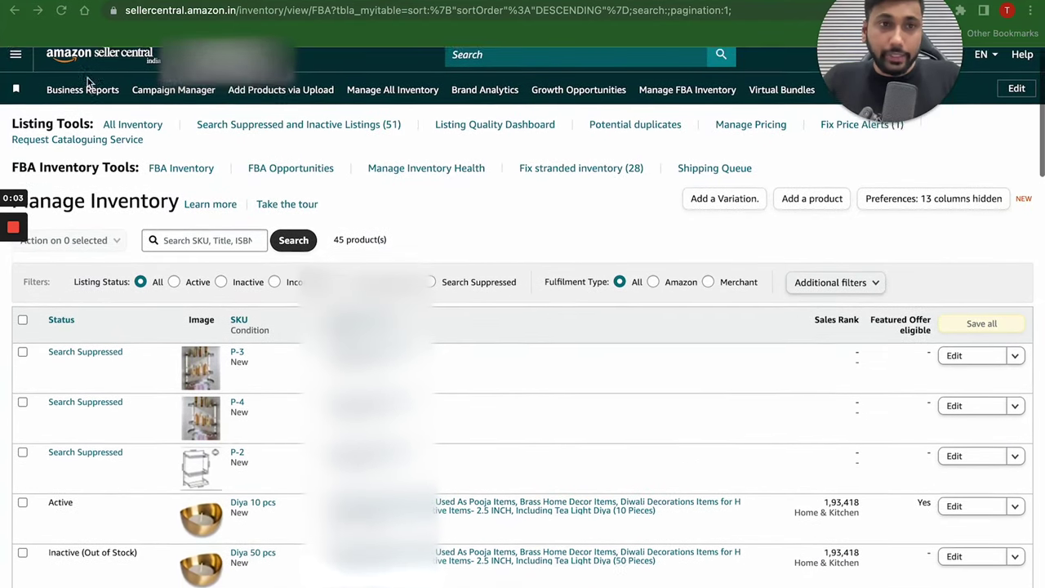
left_click(17, 69)
mouse_move(58, 133)
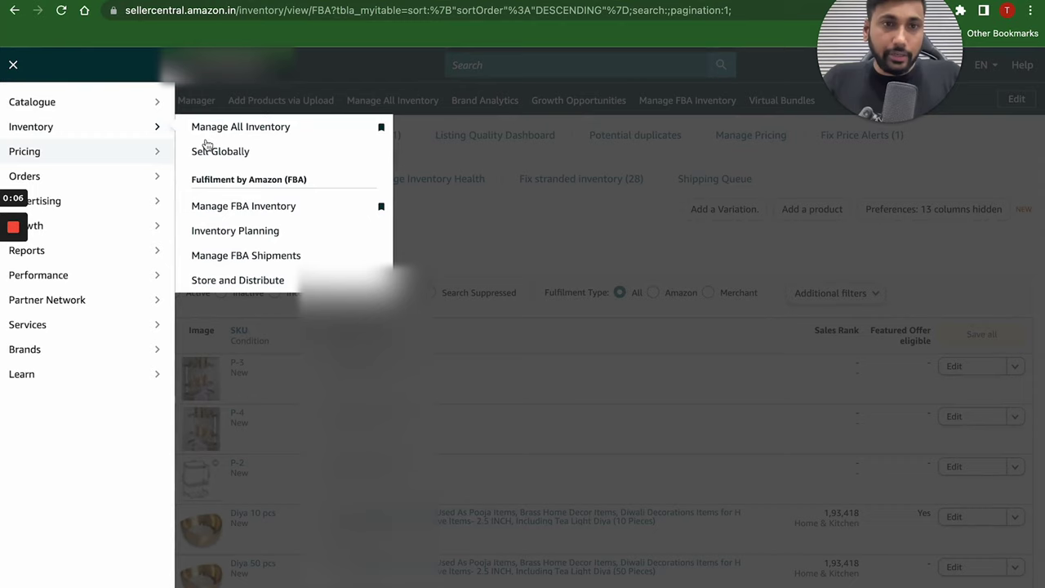
left_click(246, 131)
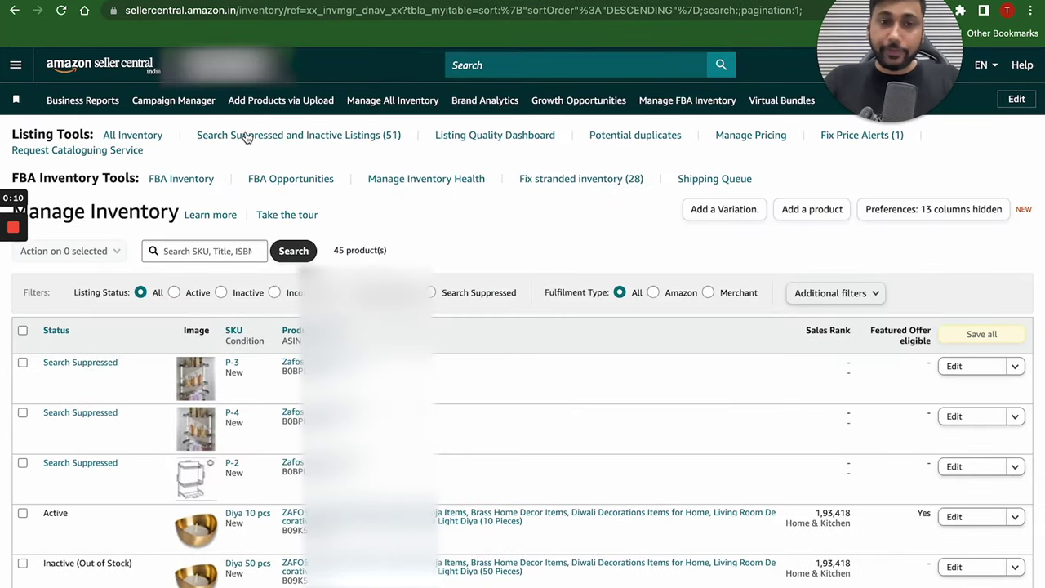
Open the Diya 10 pcs listing for editing and display its Keywords section.
scroll(522, 326, "down", 5)
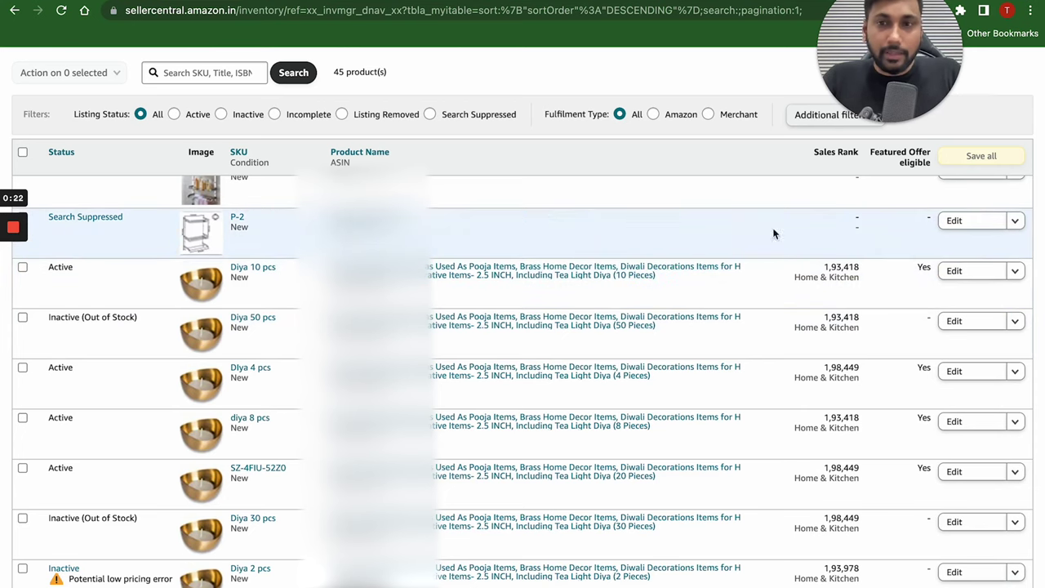
left_click(954, 271)
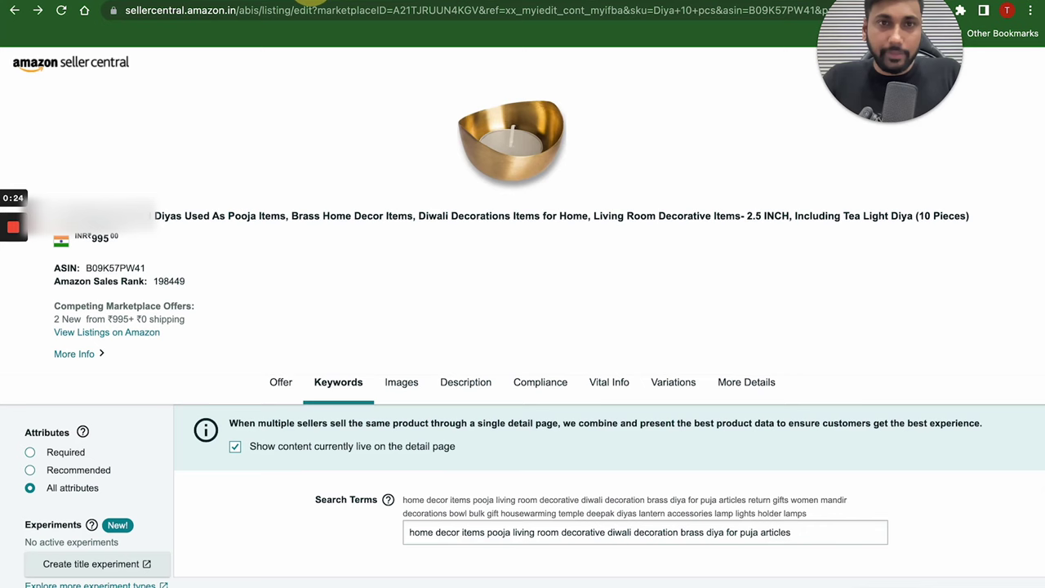
left_click(280, 382)
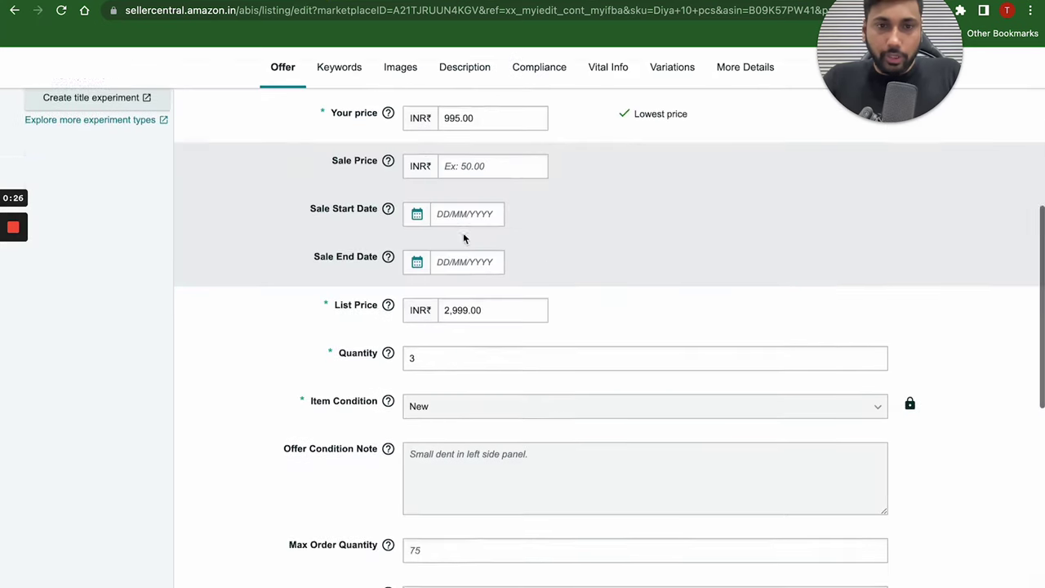
scroll(465, 236, "up", 4)
left_click(356, 245)
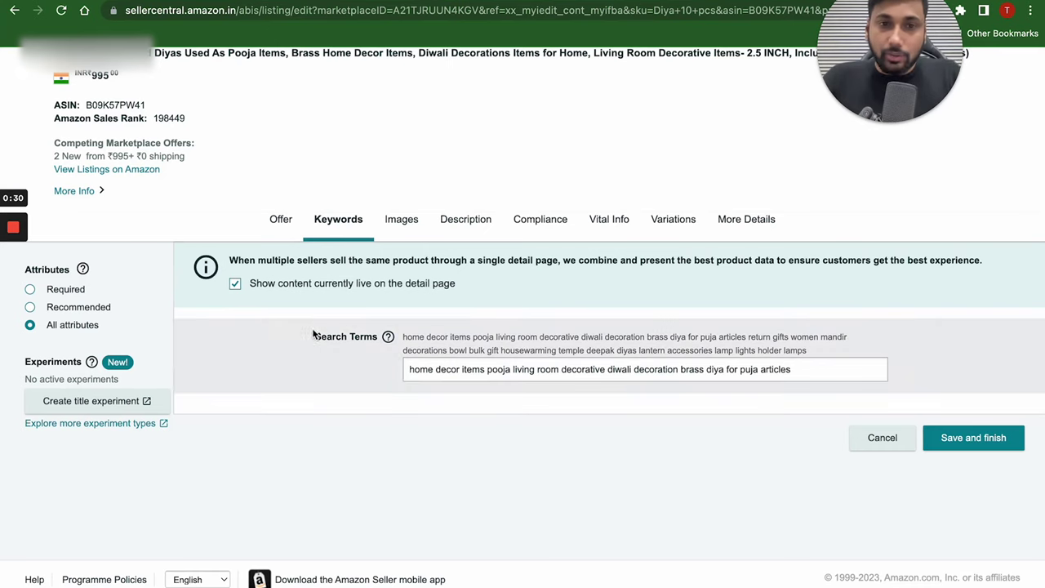
Select the entire existing text in the listing's Search Terms field.
left_click(799, 368)
left_click_drag(799, 368, 408, 367)
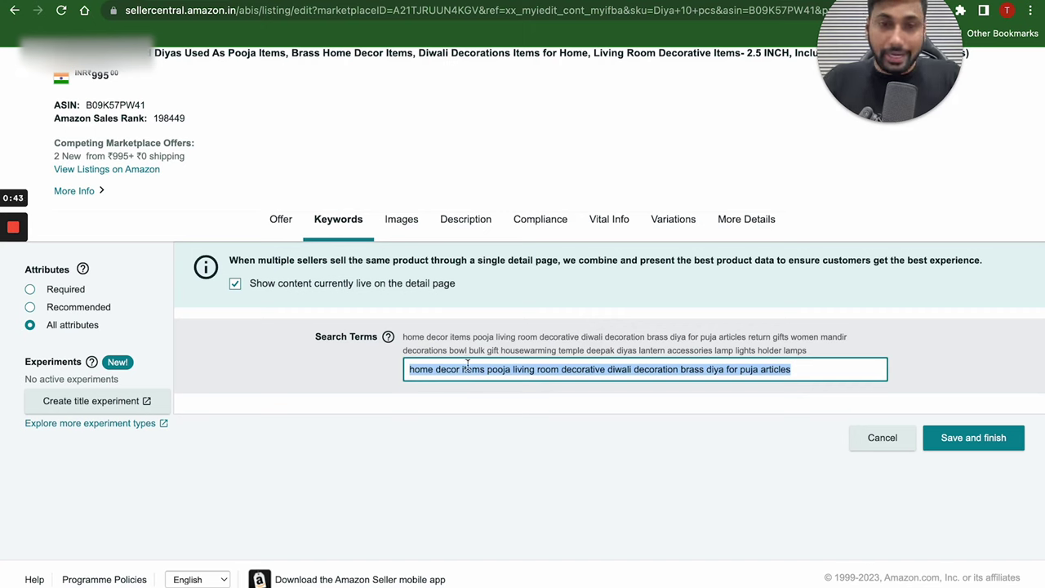
left_click(463, 369)
triple_click(822, 376)
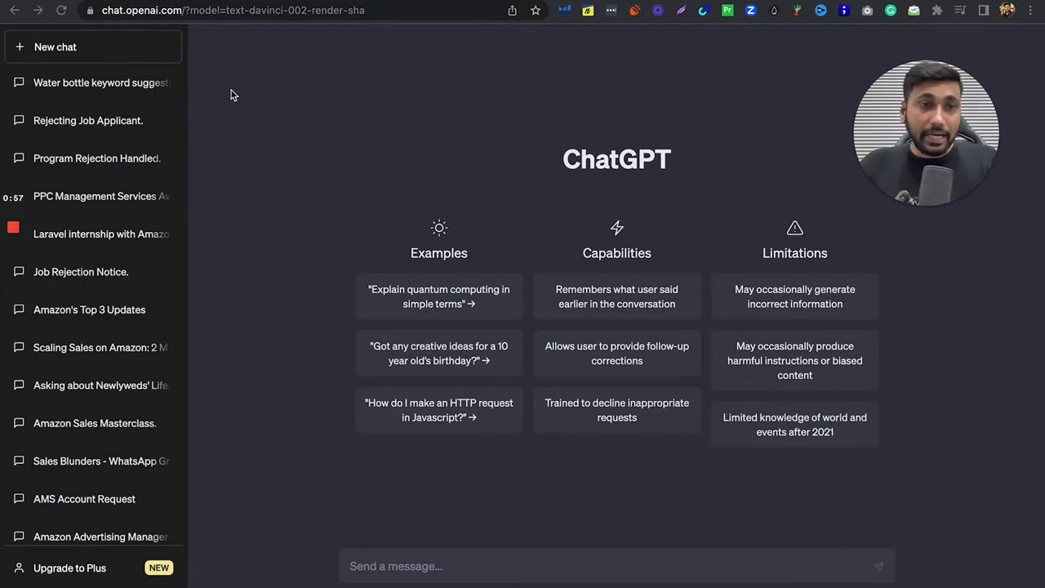
Search for "chat gpt" in a new incognito window, view the ChatGPT login page, and close that window.
left_click(1030, 14)
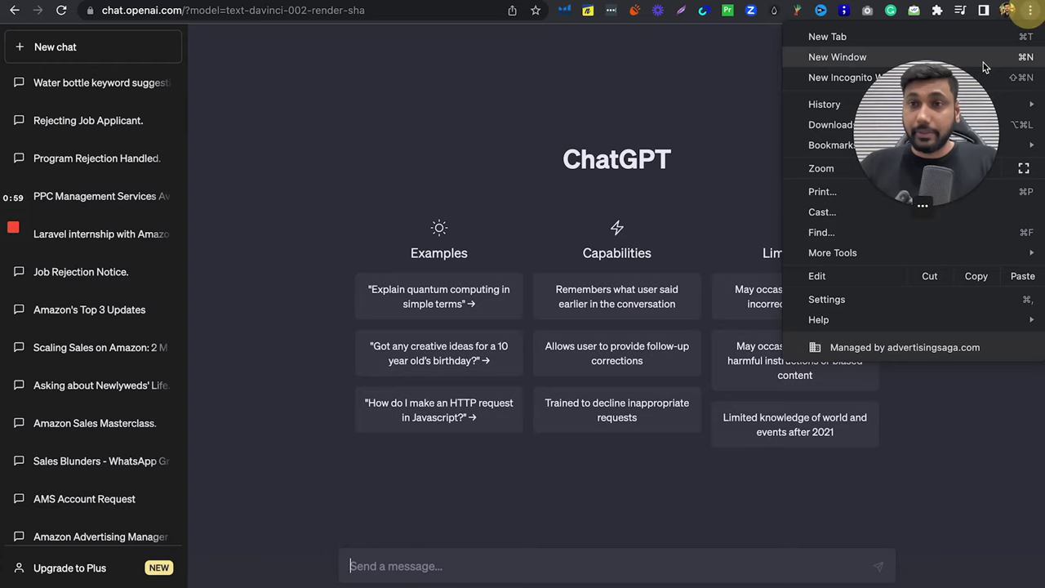
left_click(988, 77)
type("chat gpt")
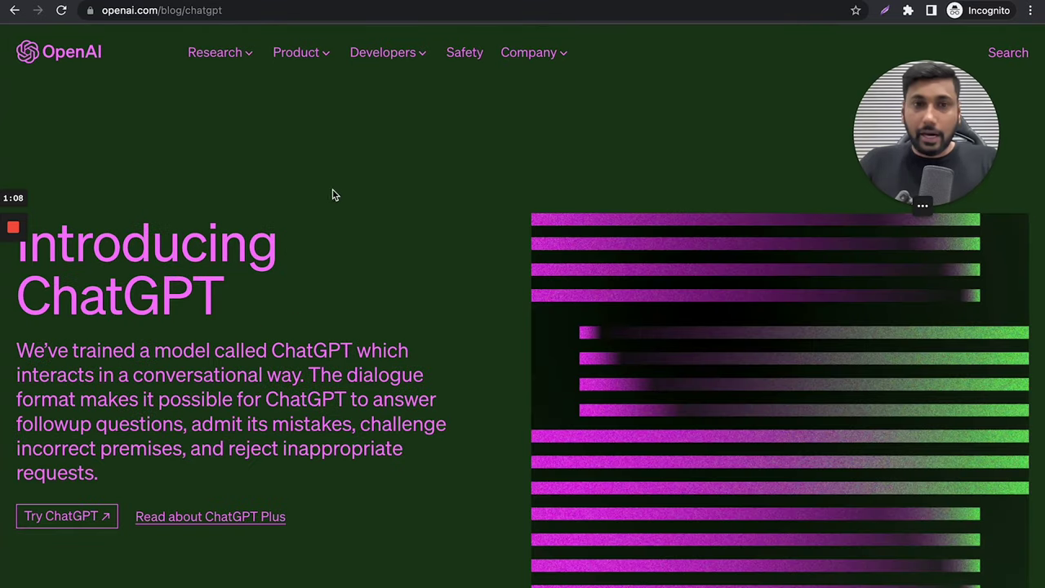
left_click(63, 512)
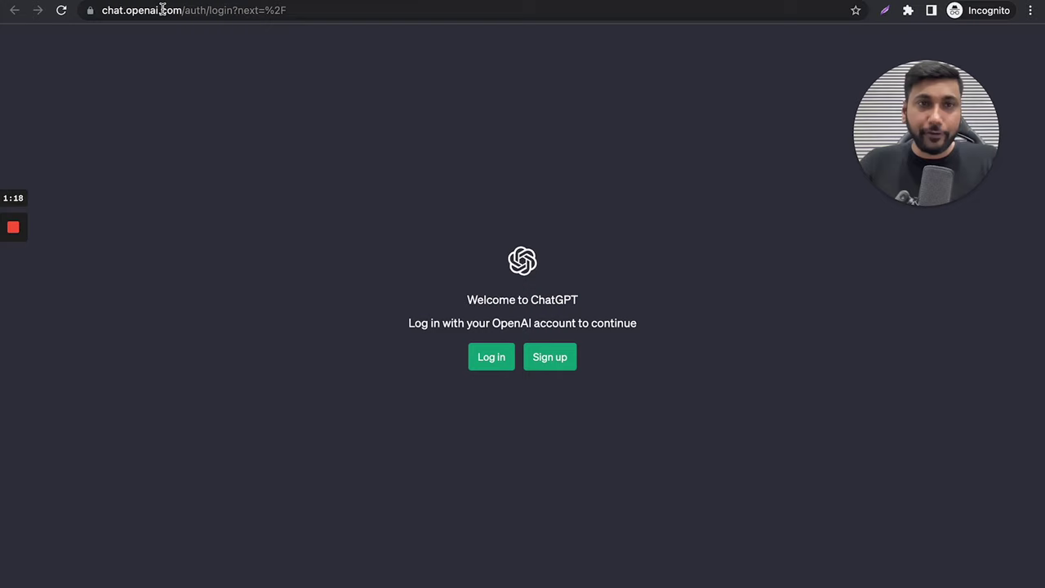
left_click_drag(472, 3, 470, 69)
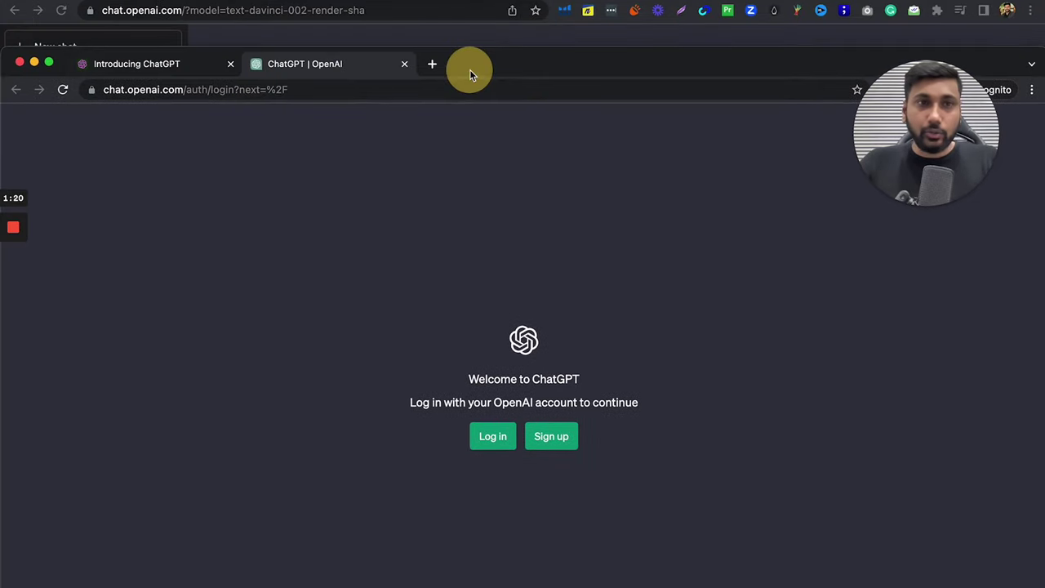
left_click(20, 62)
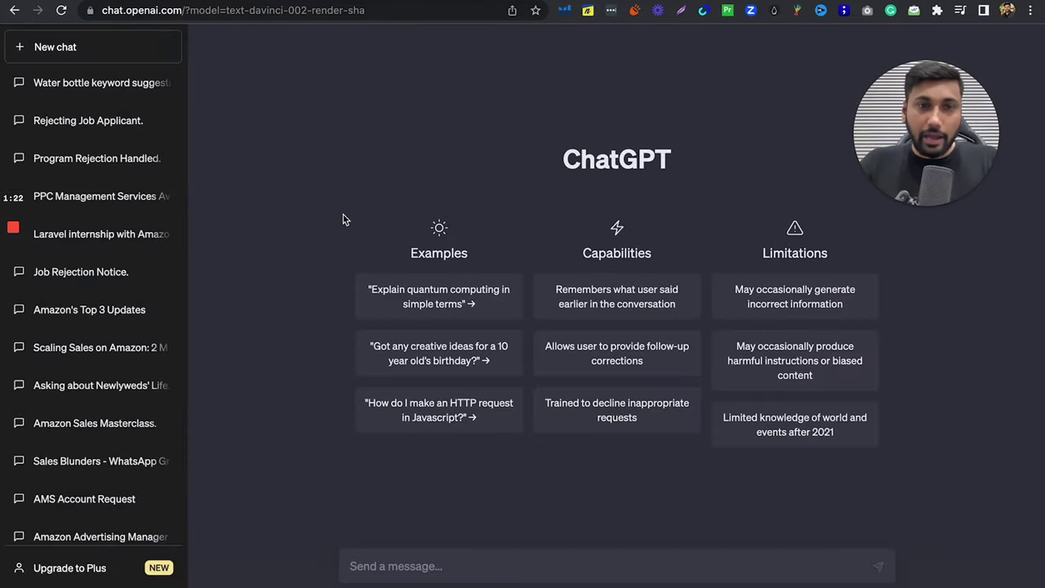
Open the water bottle keyword chat and copy its prompt asking for alternative high-ranking backend keywords.
left_click(122, 97)
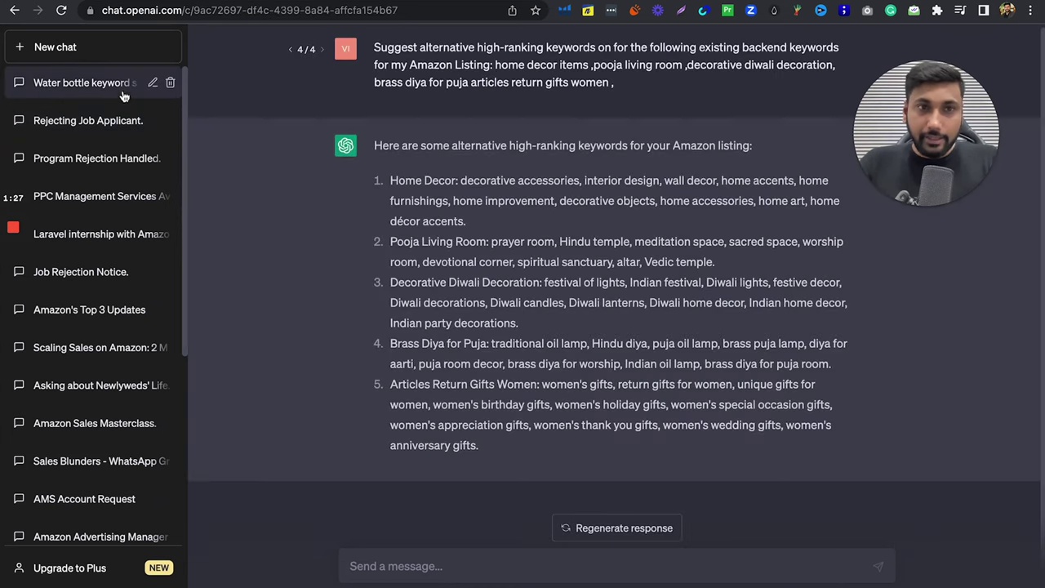
triple_click(432, 70)
right_click(433, 69)
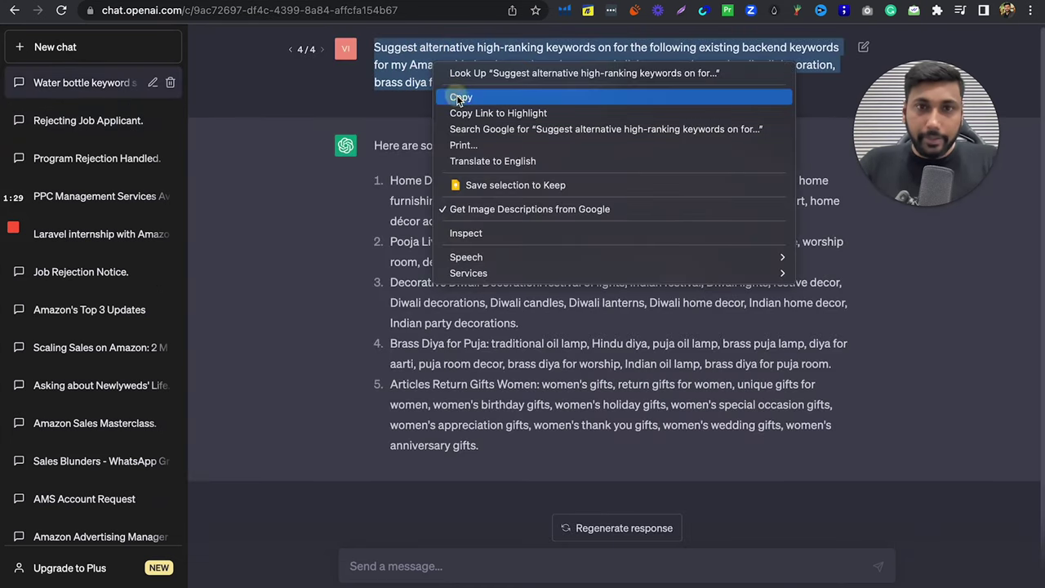
left_click(460, 95)
Paste the prompt into a new chat and shorten it to end with "for the following existing backend keywords :".
left_click(89, 55)
right_click(425, 565)
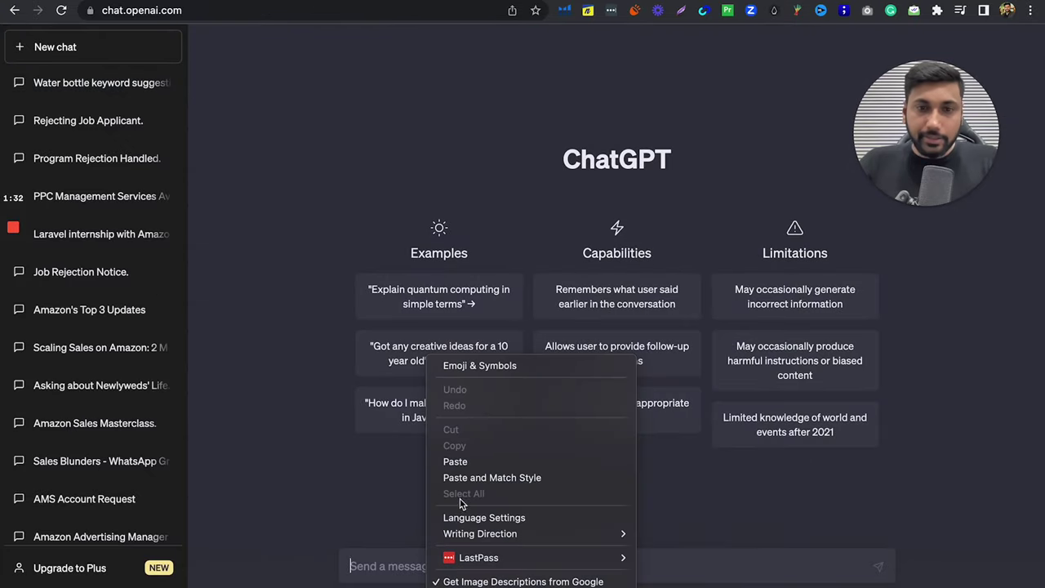
left_click(455, 462)
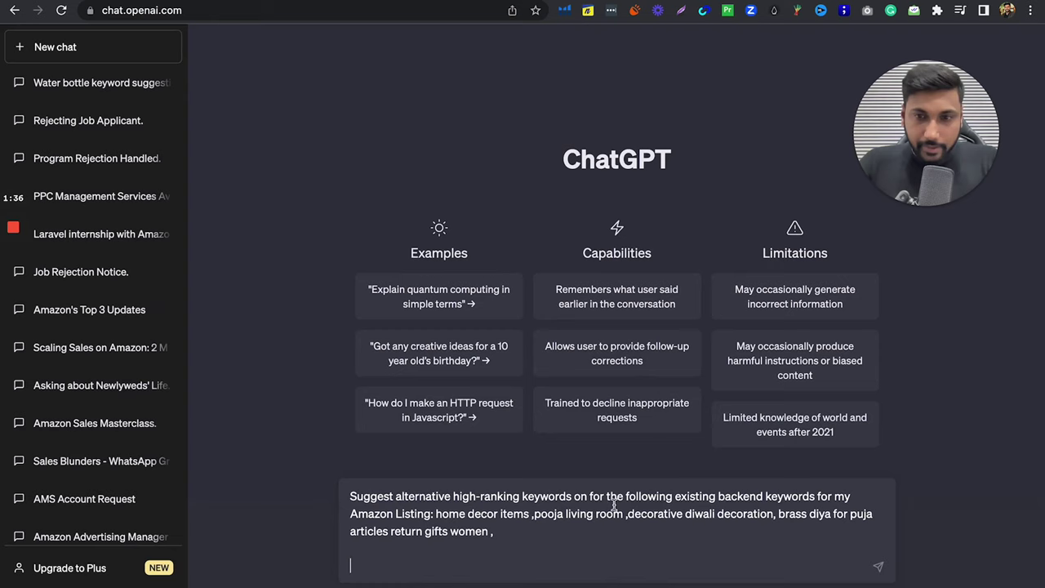
left_click_drag(815, 496, 809, 543)
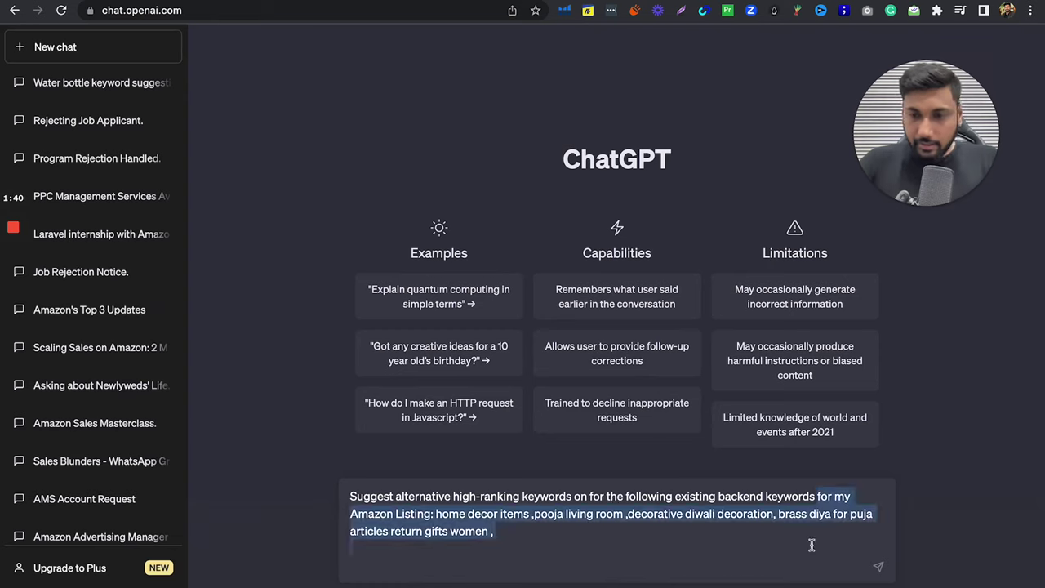
key("BackSpace")
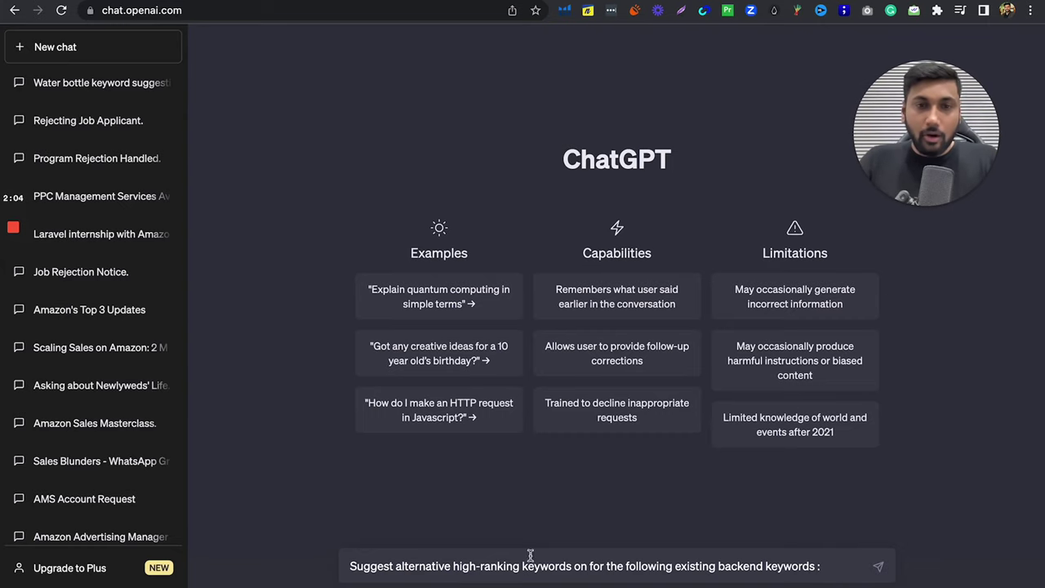
Copy the selected search terms from the Seller Central listing and add them to the end of the ChatGPT prompt.
key("ctrl+Up")
left_click(207, 276)
right_click(476, 372)
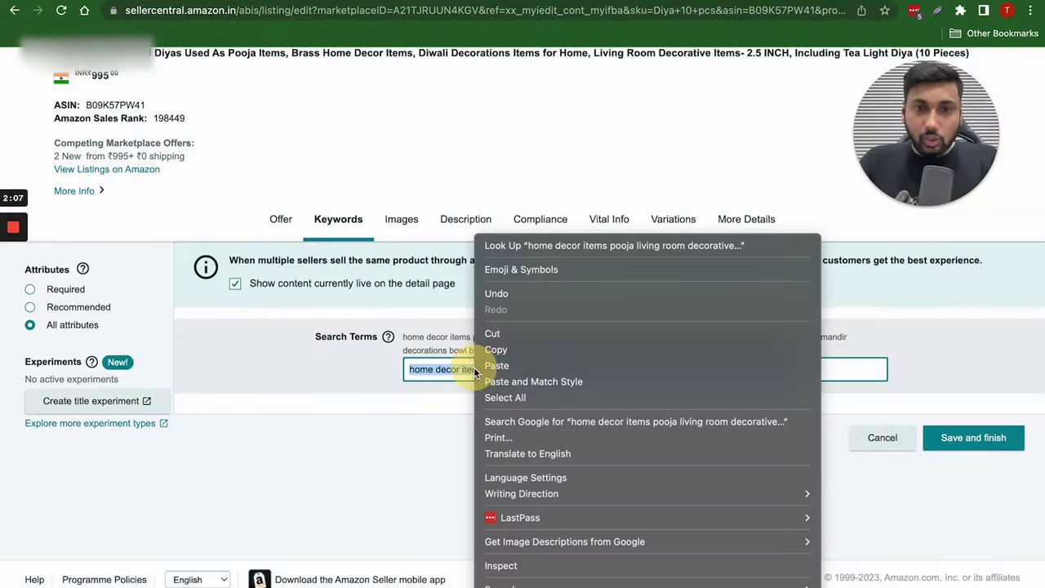
left_click(496, 350)
key("ctrl+Up")
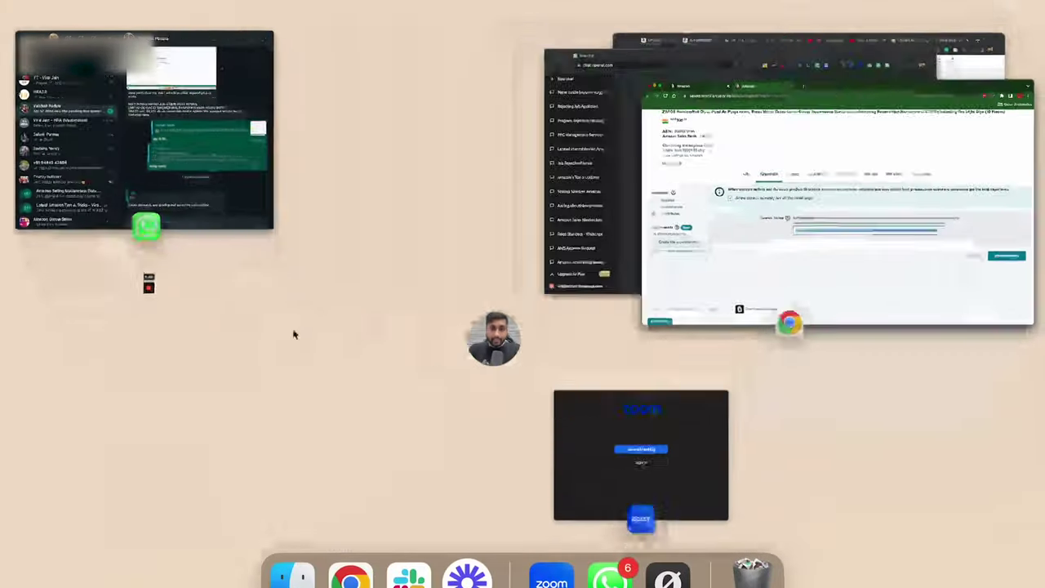
left_click(574, 214)
key("super+v")
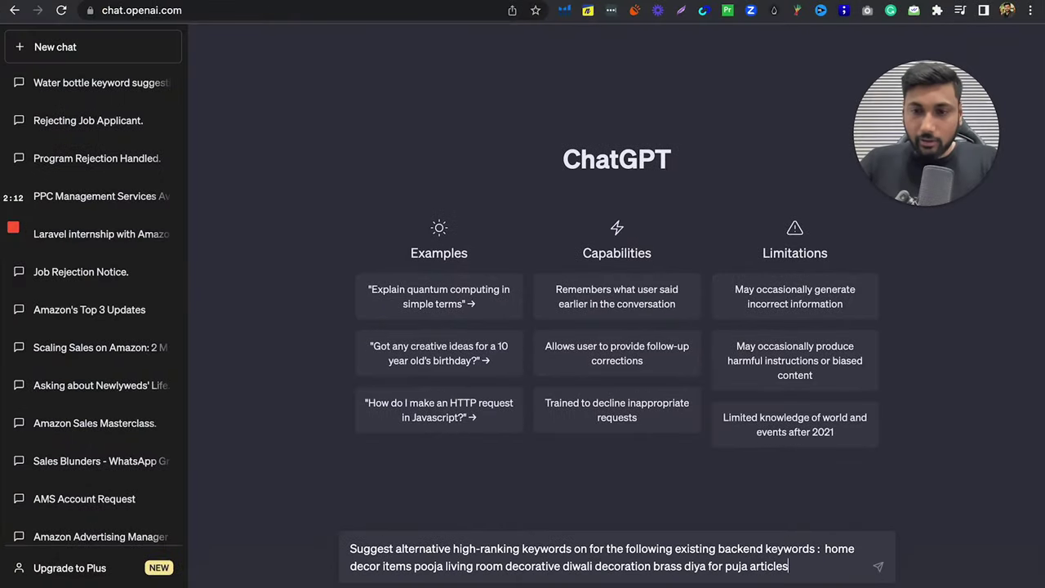
Put the keywords on their own line, add commas after "items", "pooja", "living room" and "diwali decoration", and send the prompt.
left_click(823, 549)
key("shift+Return")
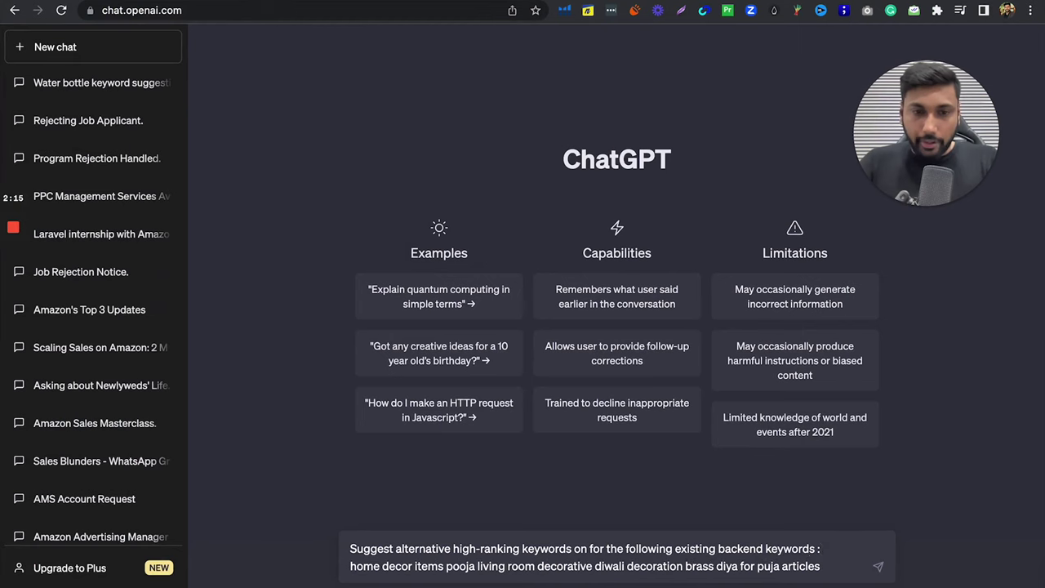
left_click(445, 567)
type(",")
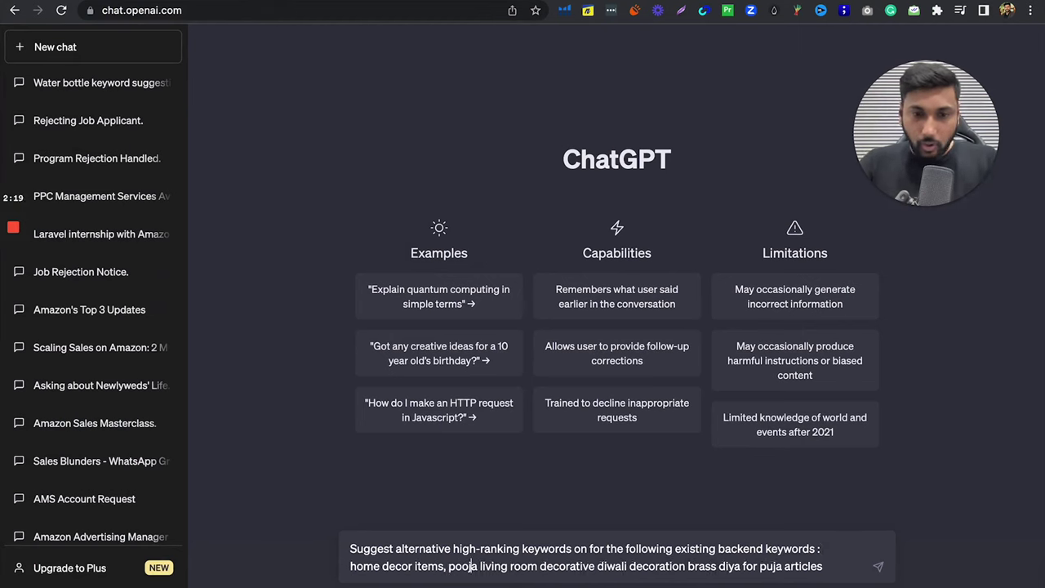
left_click(476, 565)
type(",")
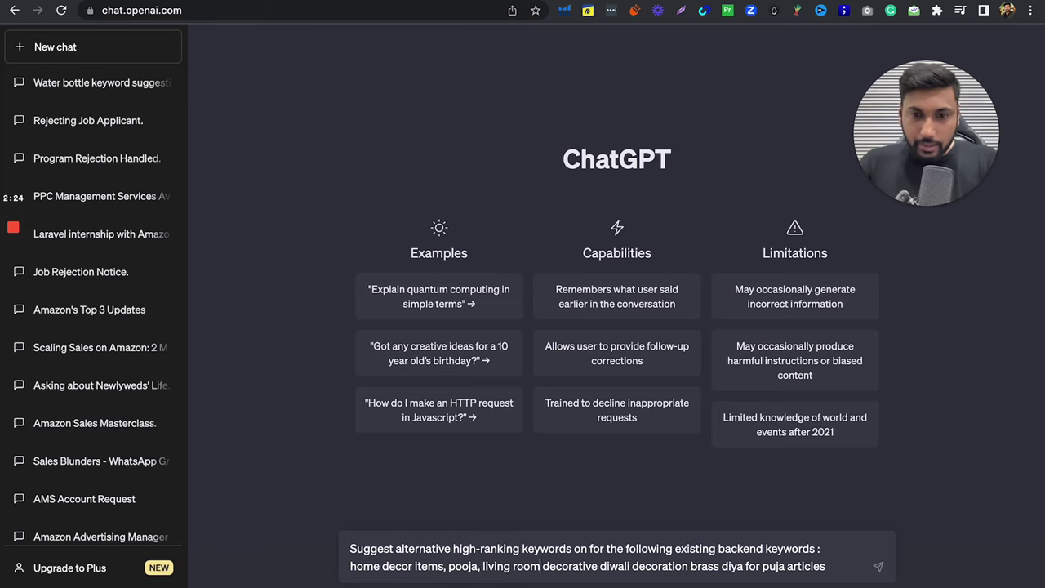
left_click(541, 565)
type(",")
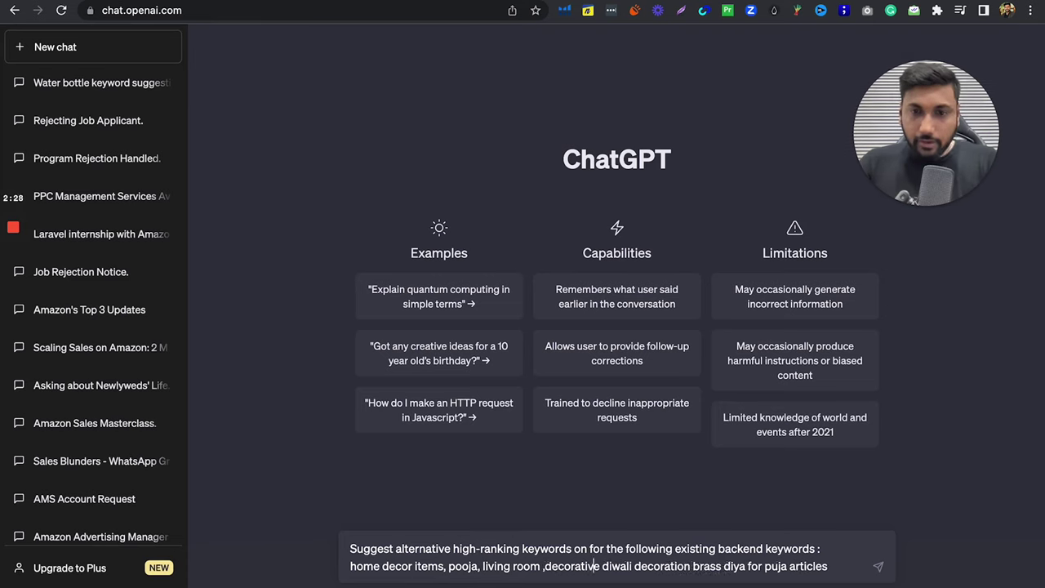
left_click(689, 566)
type(",")
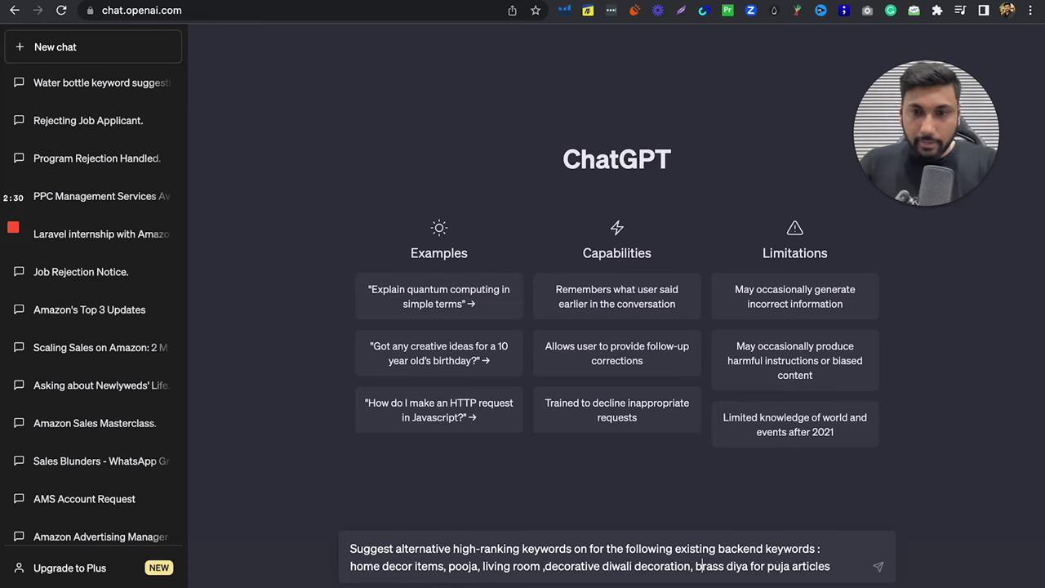
key("Return")
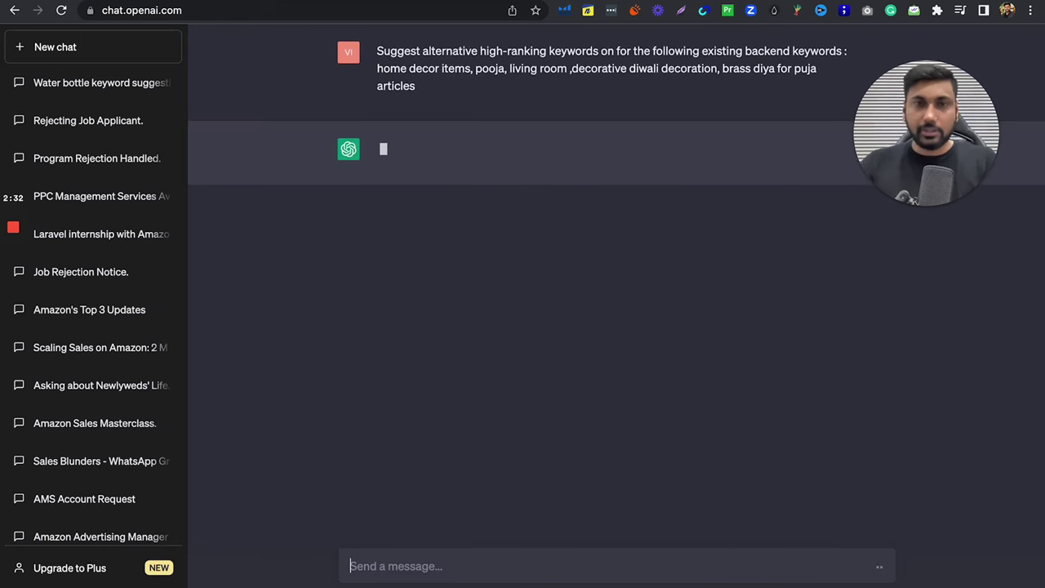
Review the suggested alternative keywords for each backend keyword in ChatGPT's reply.
left_click_drag(954, 142, 922, 96)
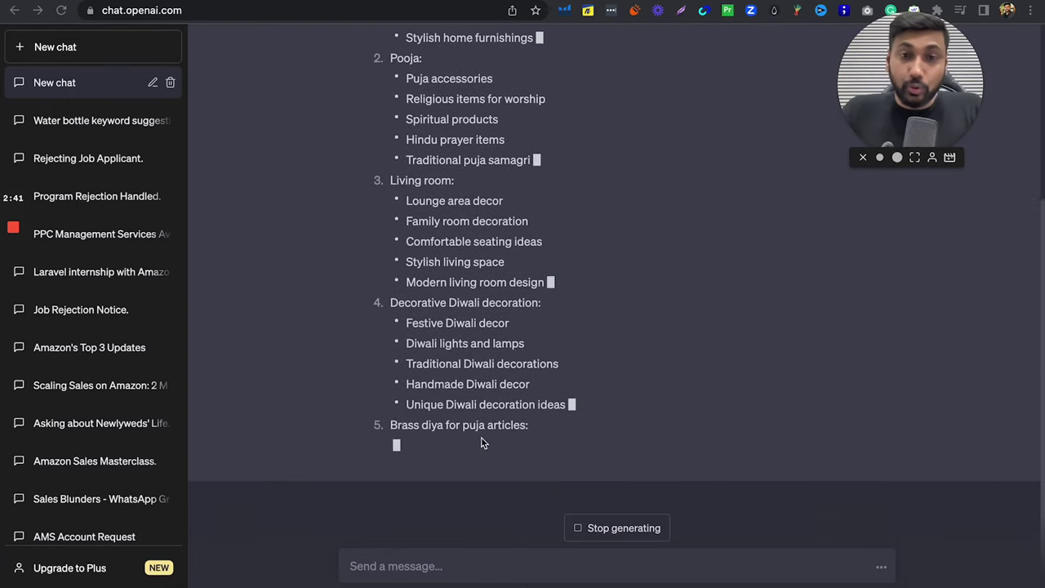
scroll(457, 416, "up", 2)
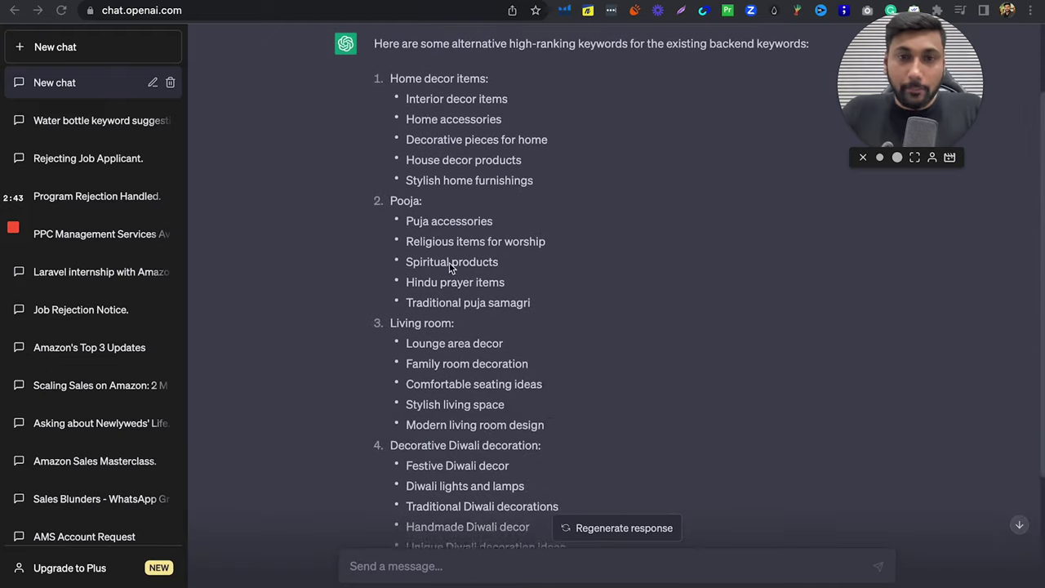
scroll(426, 245, "up", 2)
scroll(426, 226, "down", 4)
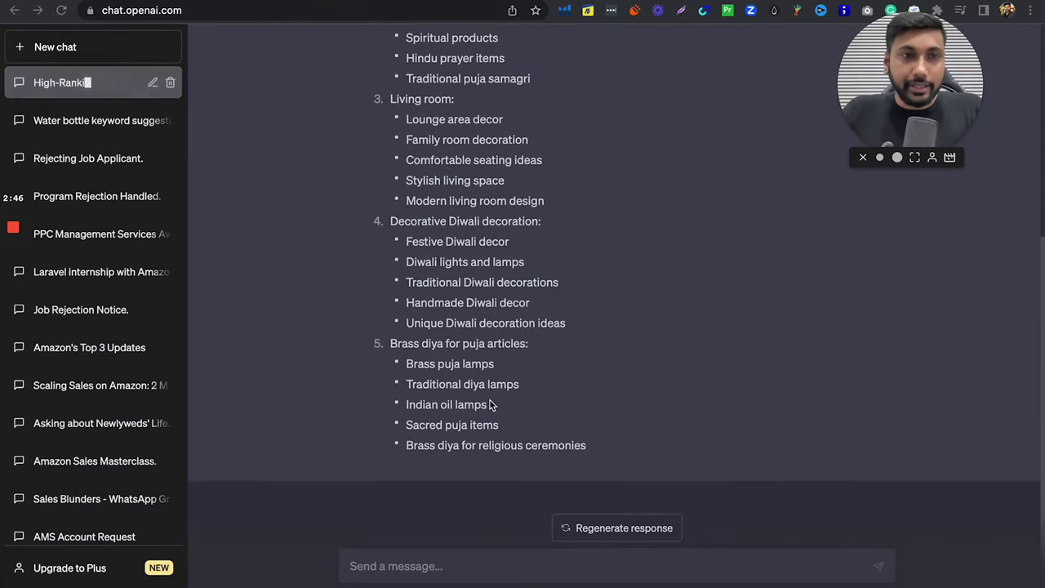
scroll(532, 417, "up", 4)
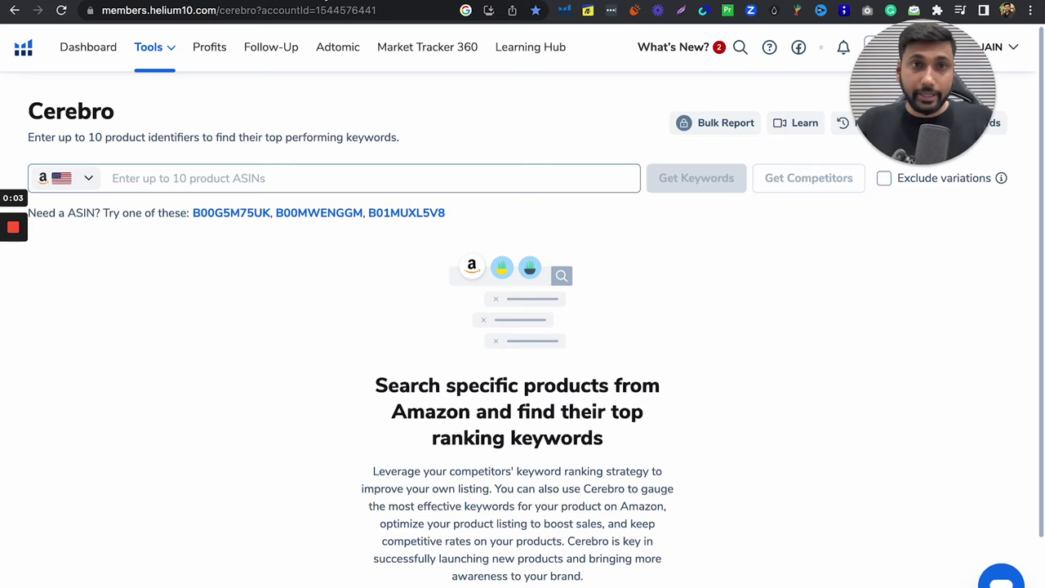
left_click(294, 3)
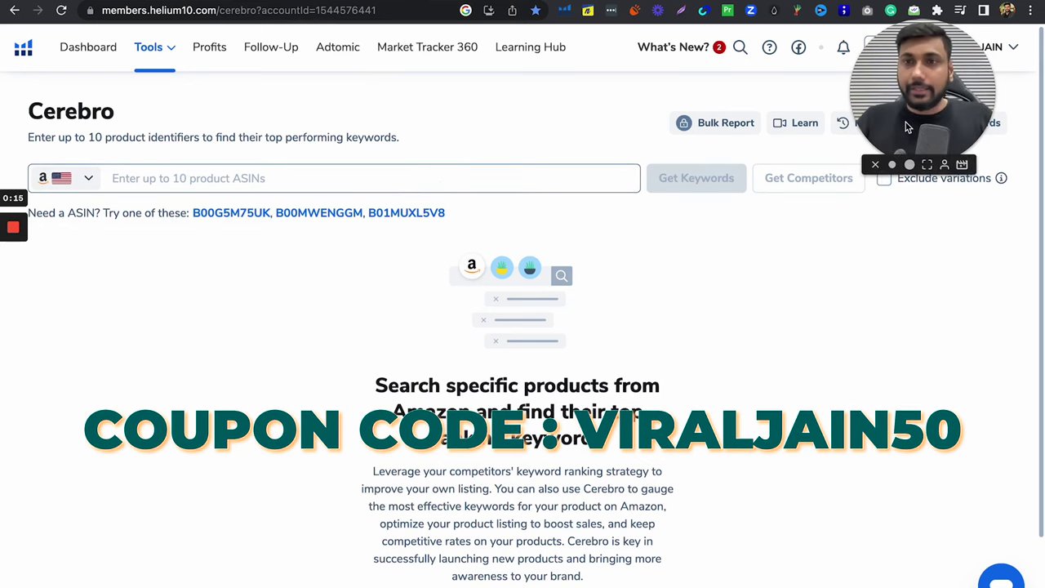
left_click(1030, 10)
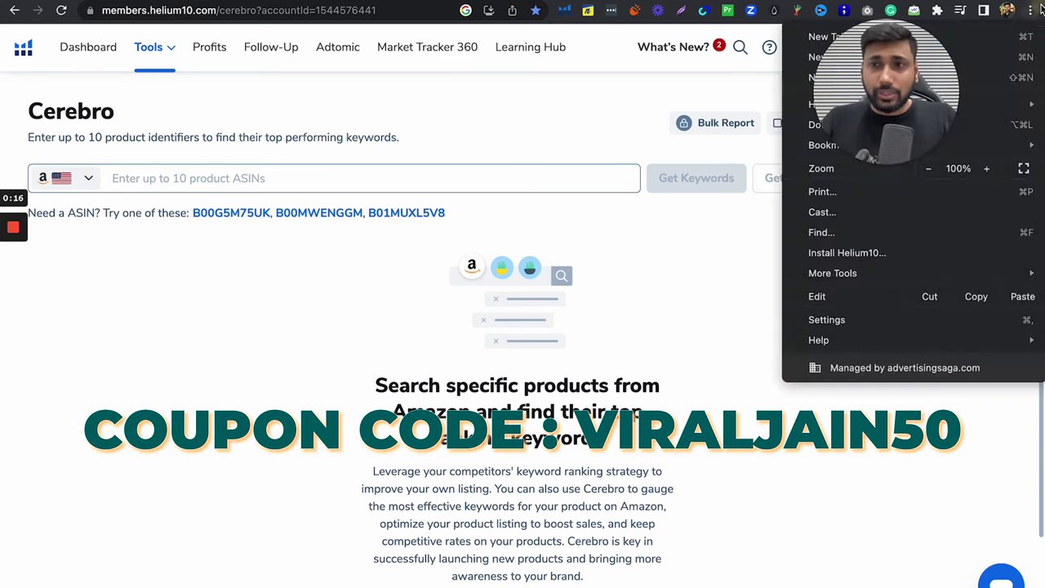
left_click(1005, 59)
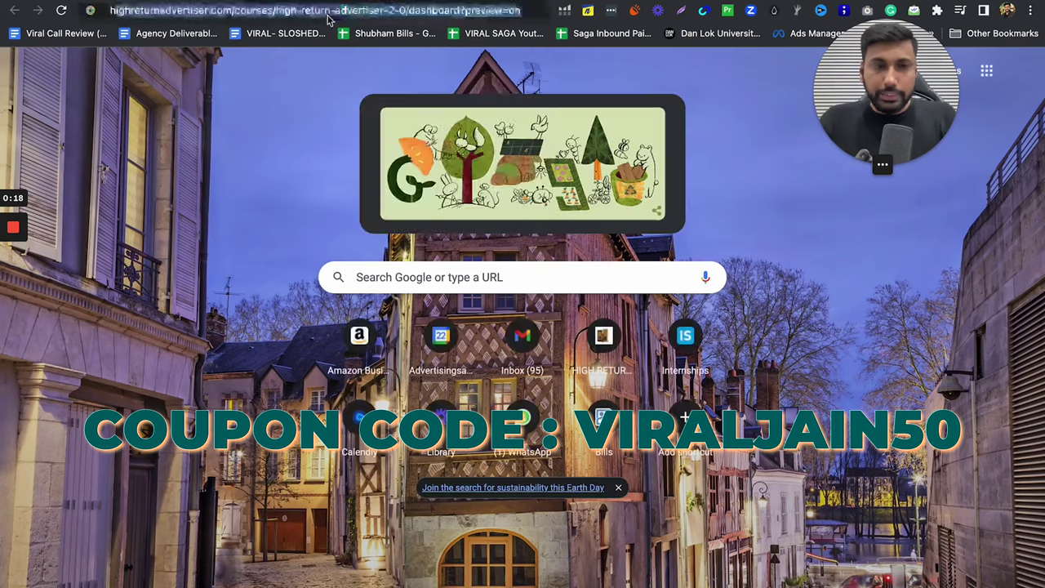
type("helium")
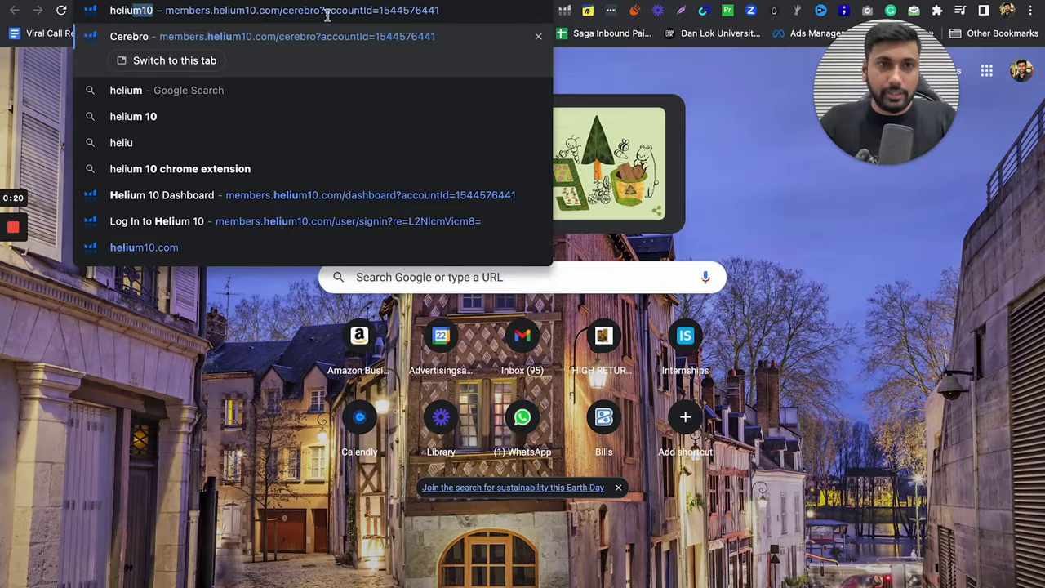
key("Return")
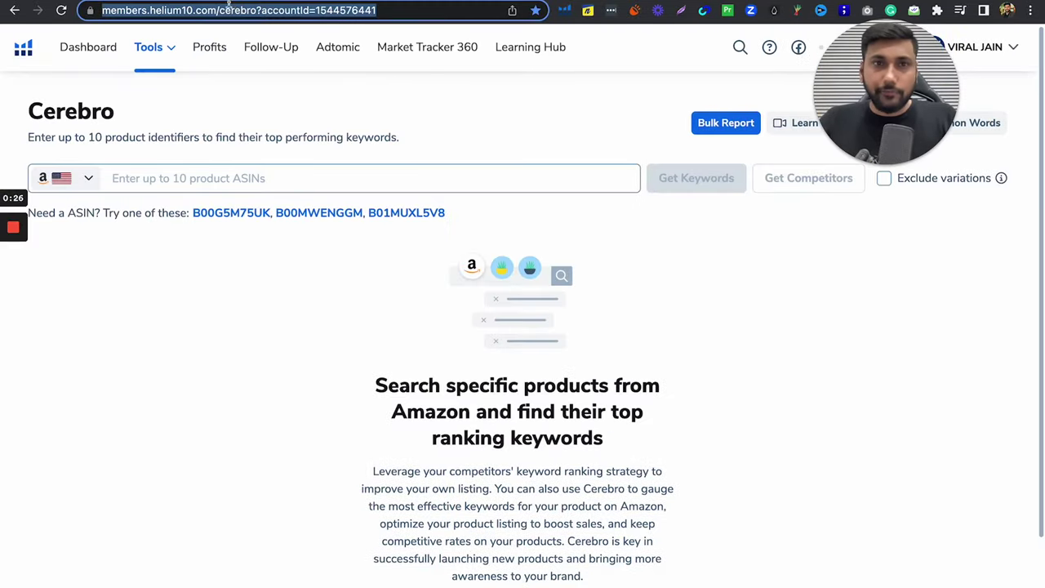
Search Google for "helium10" in a new incognito window and open the Helium 10 Plans & Pricing page.
left_click(1032, 10)
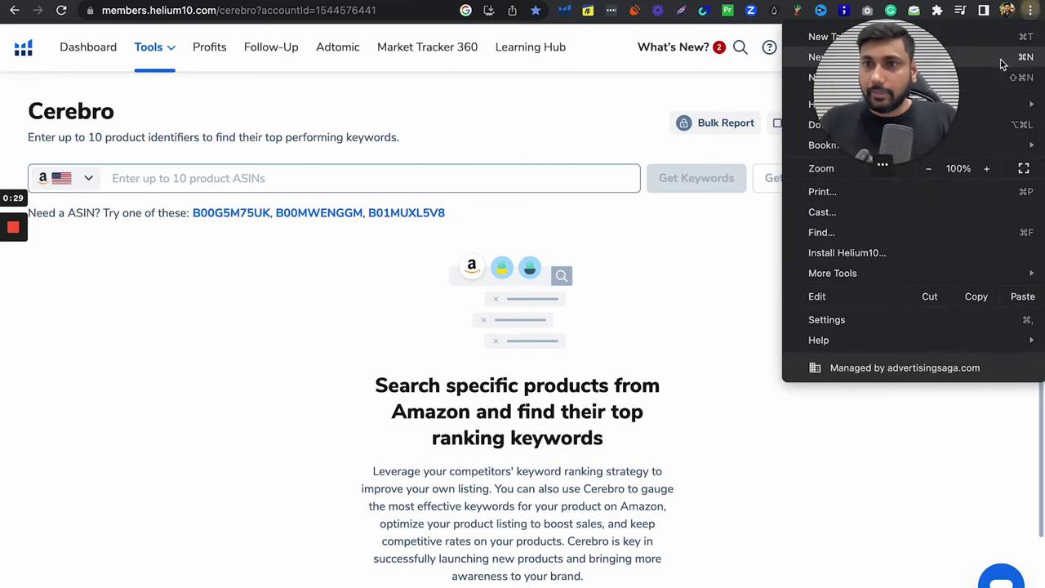
left_click(1003, 75)
type("heliumj 20")
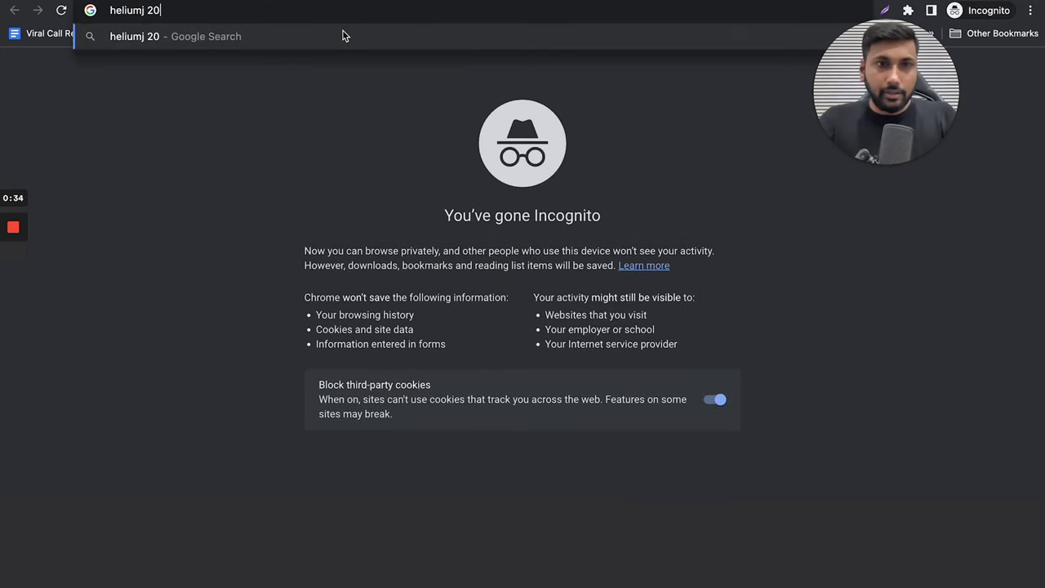
key("super+a")
type("helium10")
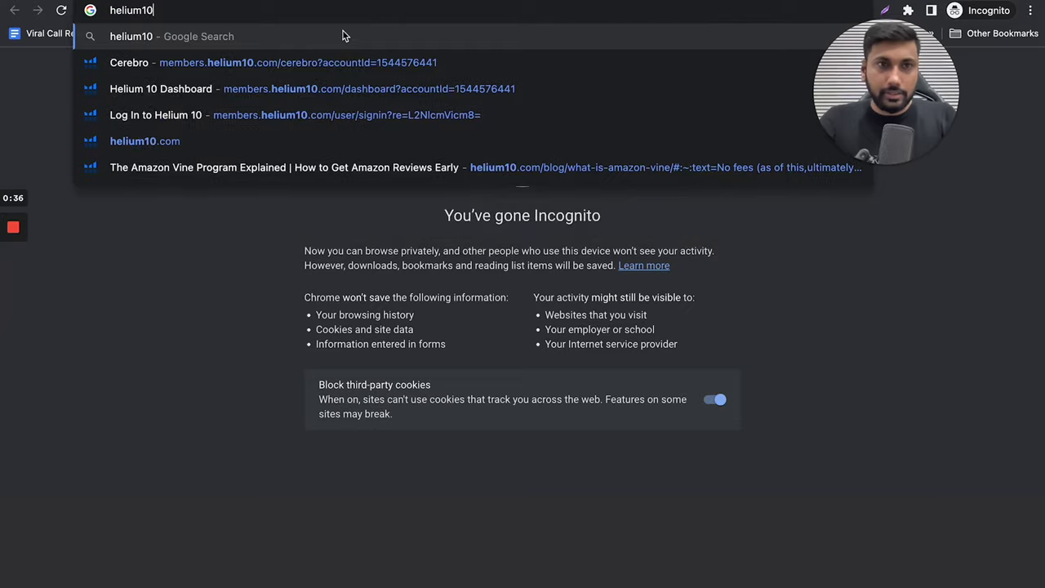
key("Return")
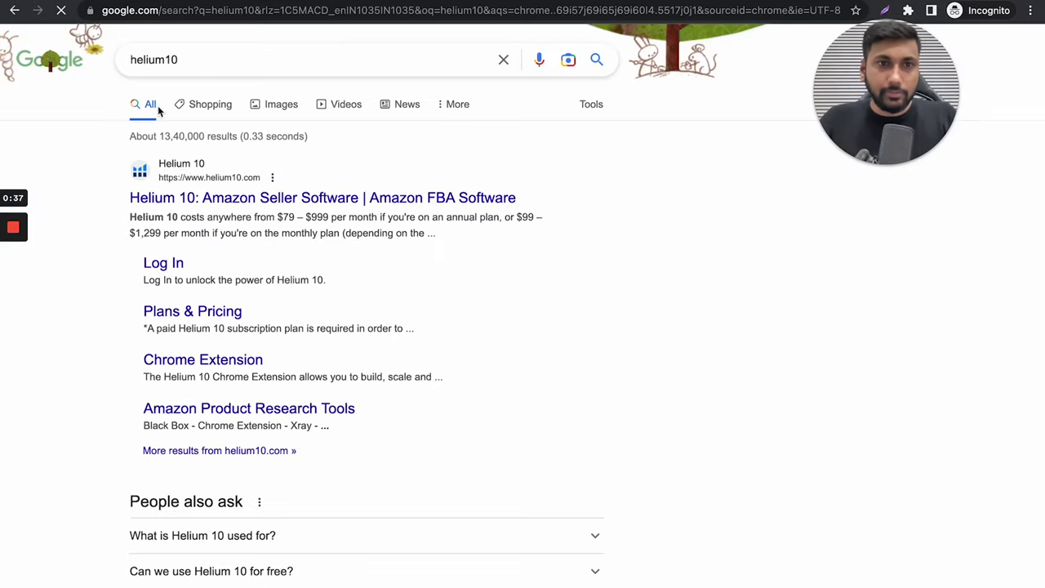
left_click(172, 313)
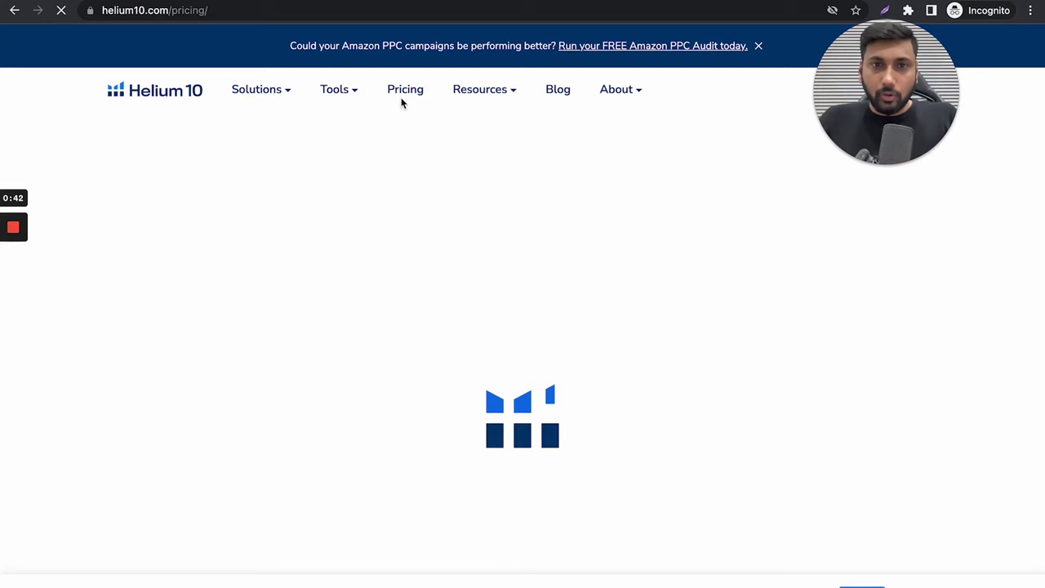
Look at the Starter plan's price and apply the promotional coupon code to the annual plans.
scroll(533, 307, "down", 3)
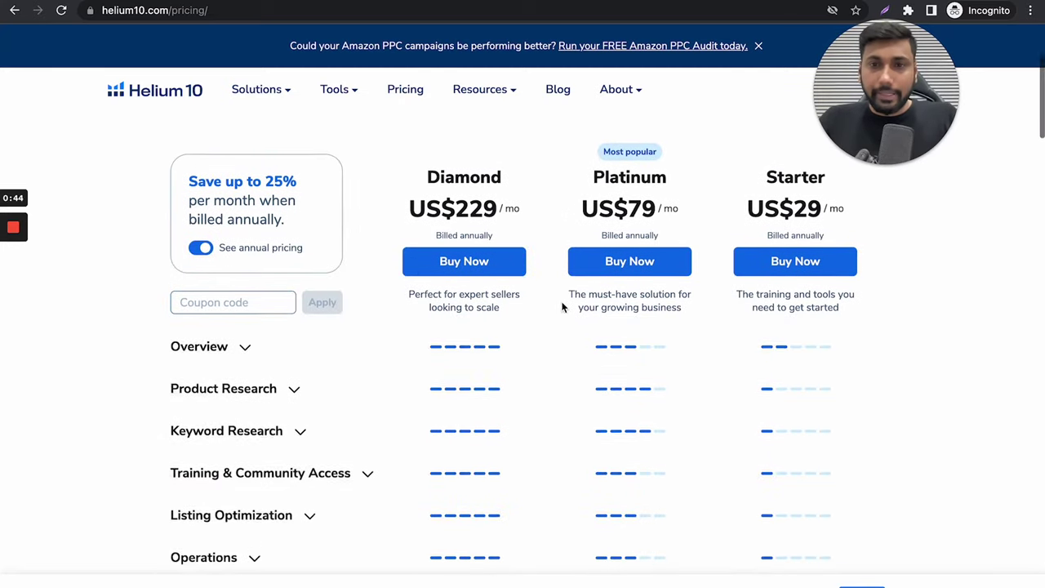
left_click_drag(750, 192, 857, 208)
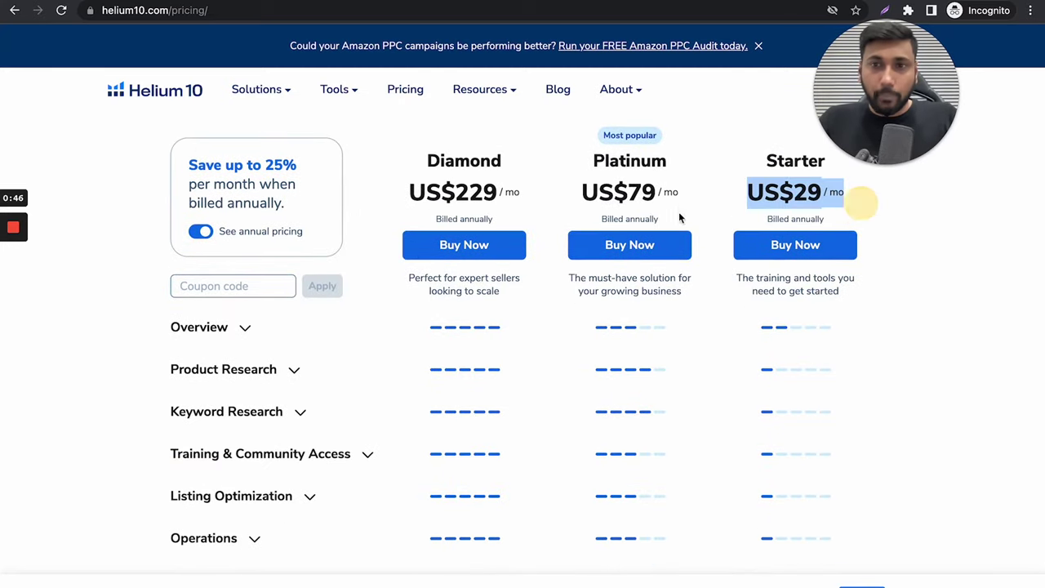
left_click(239, 284)
type("VI")
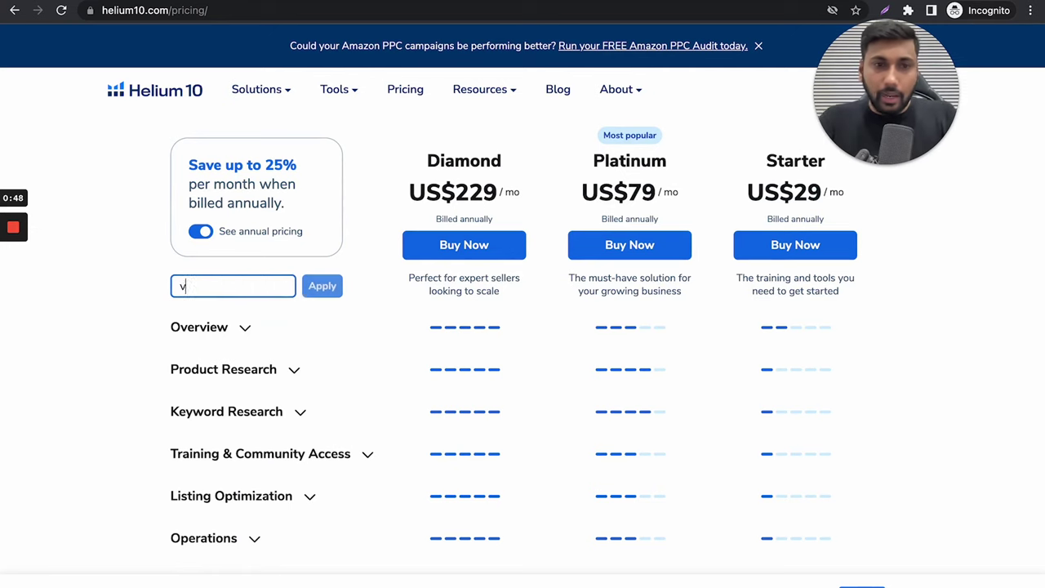
key("BackSpace")
key("BackSpace")
type("VIRALJ")
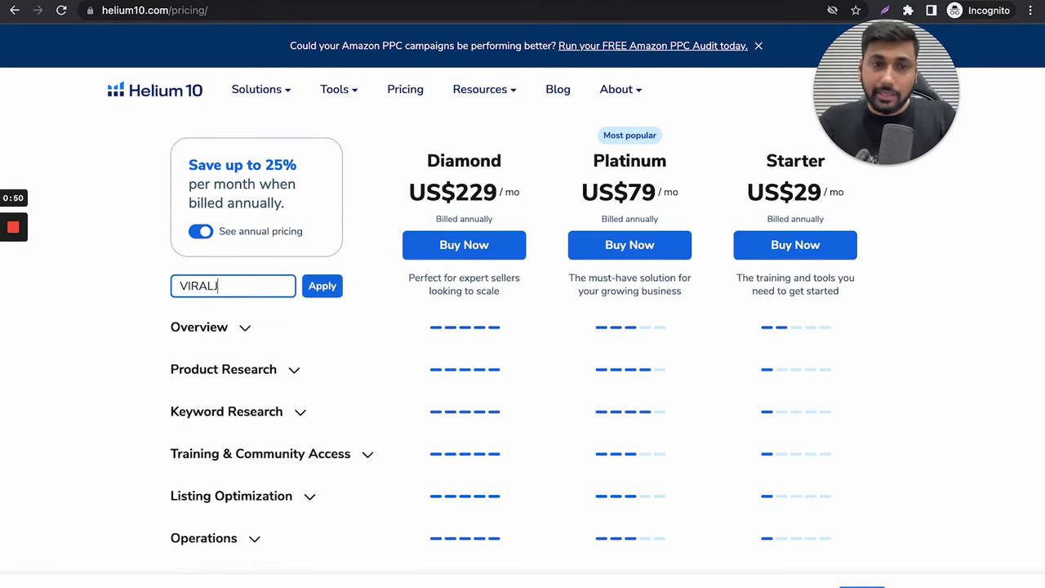
type("AIN50")
key("Return")
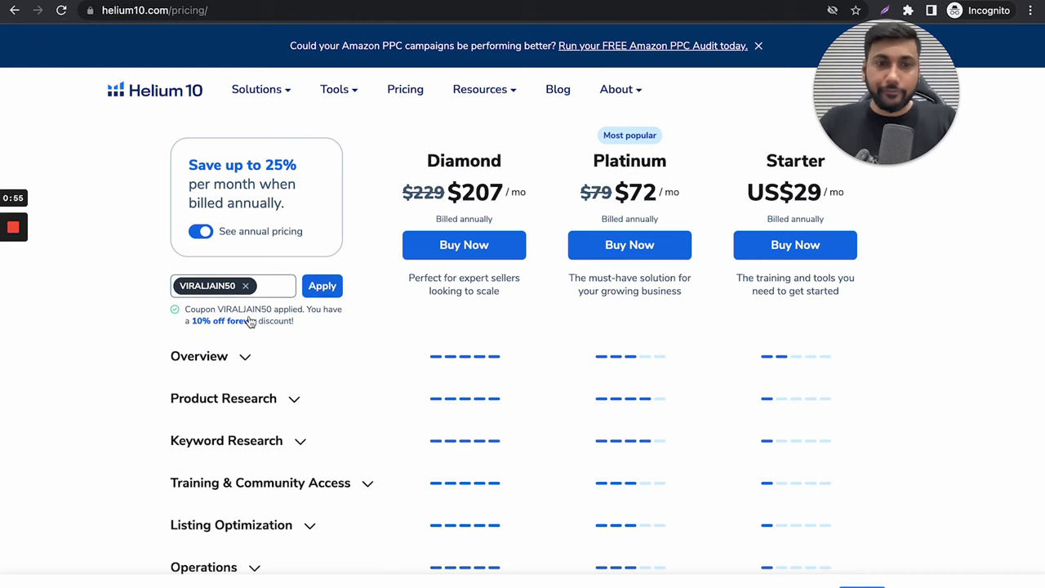
Return to the logged-in Helium 10 window, open the Frankenstein keyword processor and set the output to one word/phrase per line.
left_click(239, 2)
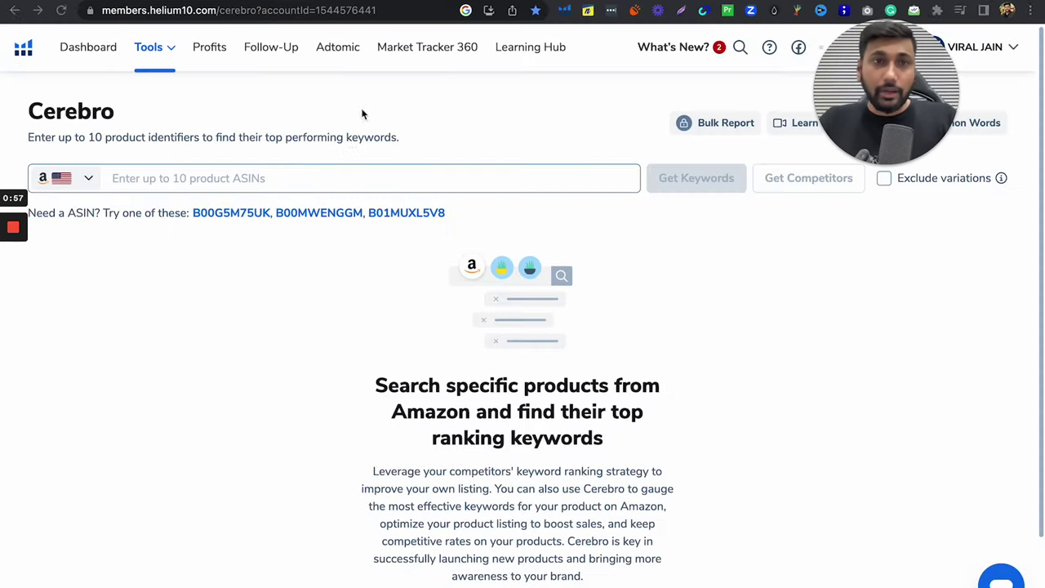
left_click(155, 48)
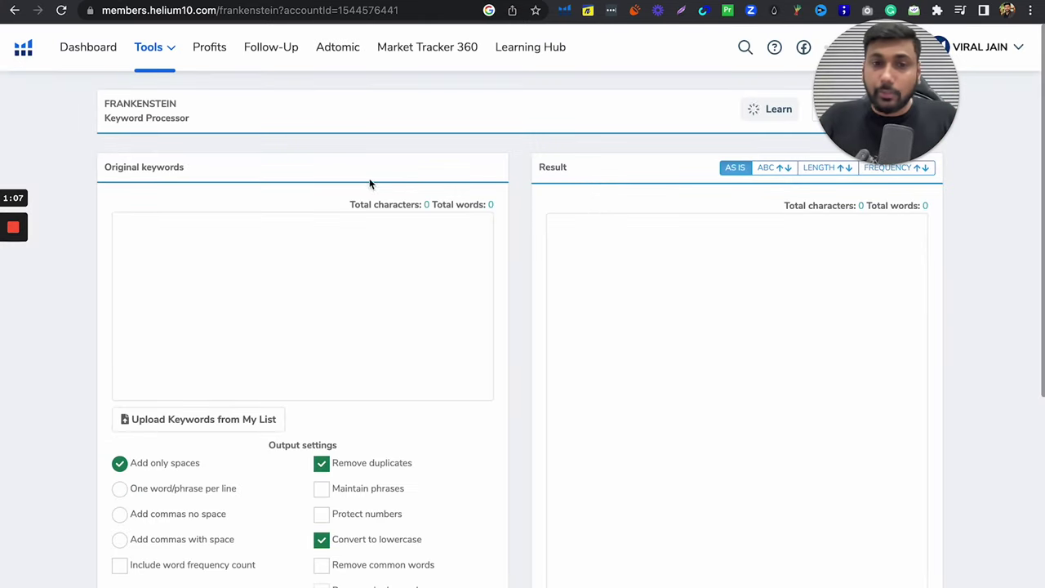
scroll(490, 263, "down", 3)
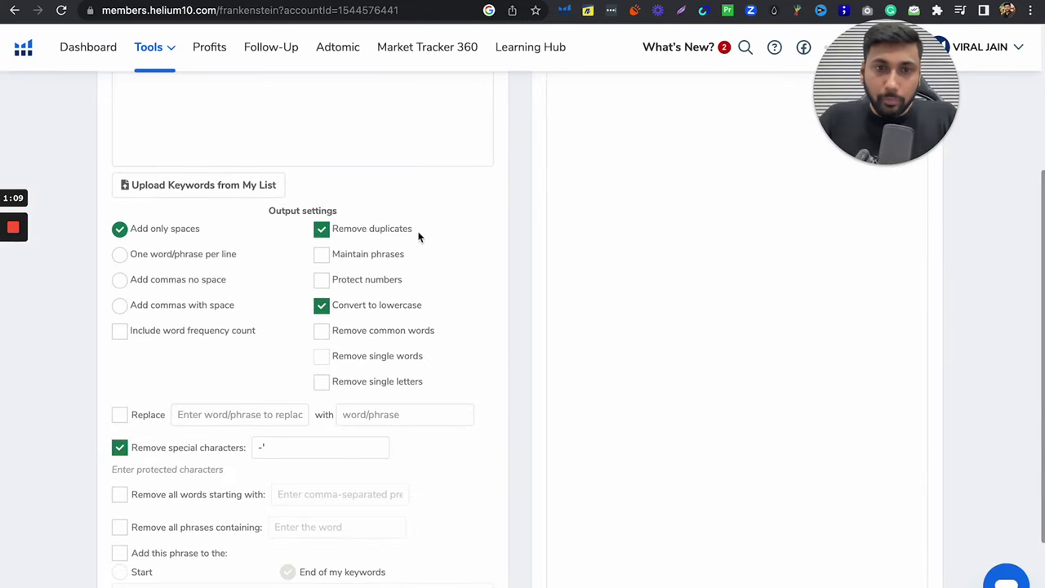
left_click(128, 255)
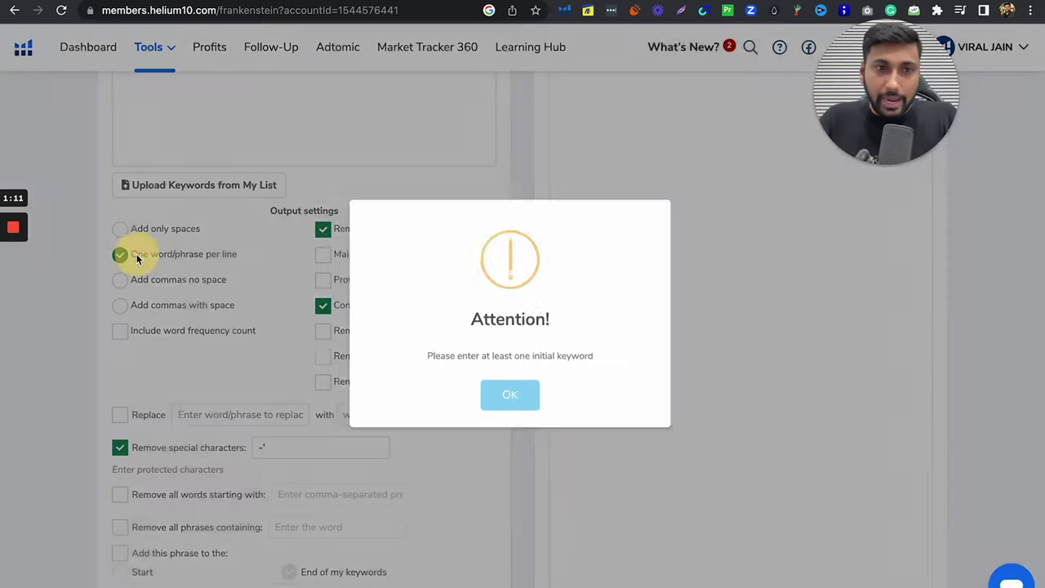
left_click(509, 399)
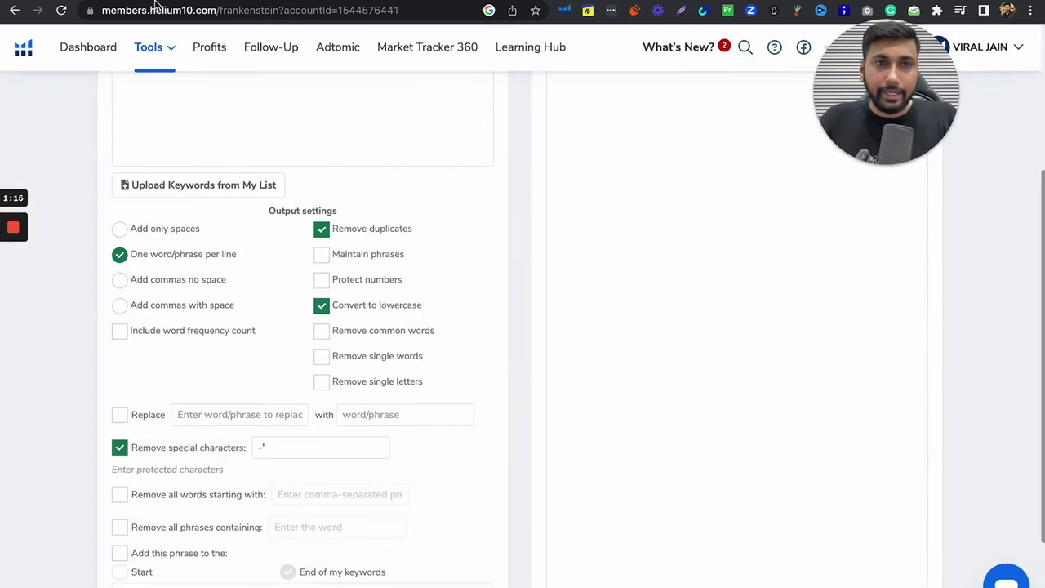
Copy the list of alternative keywords from the ChatGPT reply into Frankenstein's original keywords.
key("ctrl+Tab")
left_click_drag(388, 187, 604, 477)
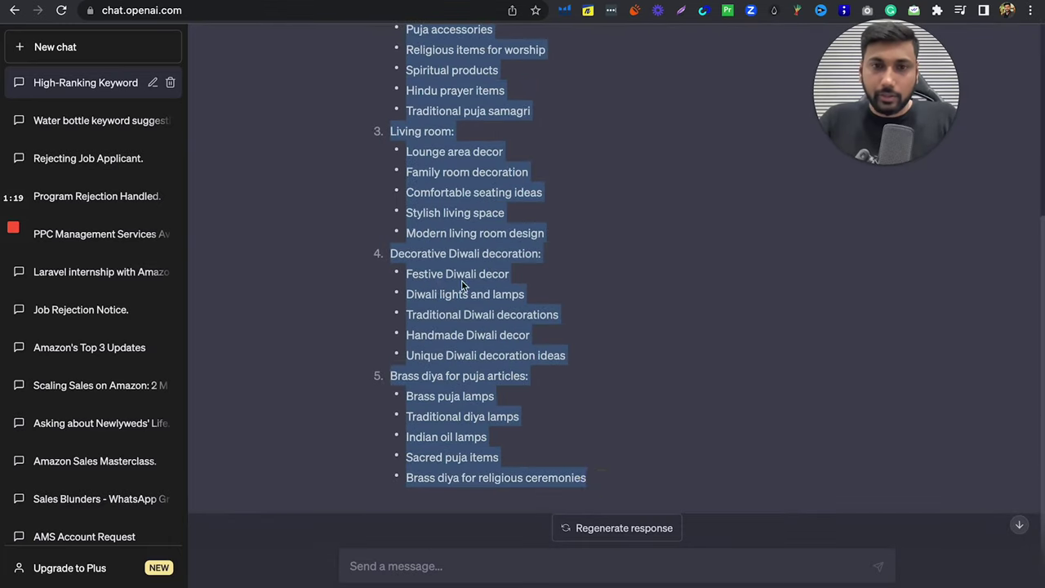
right_click(461, 280)
left_click(492, 313)
key("ctrl+Tab")
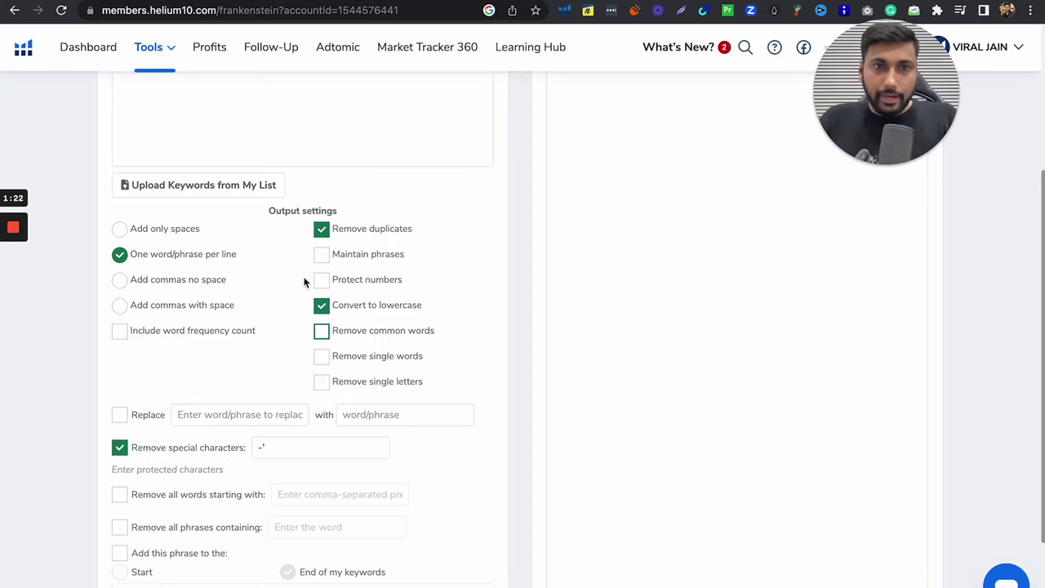
scroll(296, 233, "up", 5)
left_click(291, 221)
right_click(293, 220)
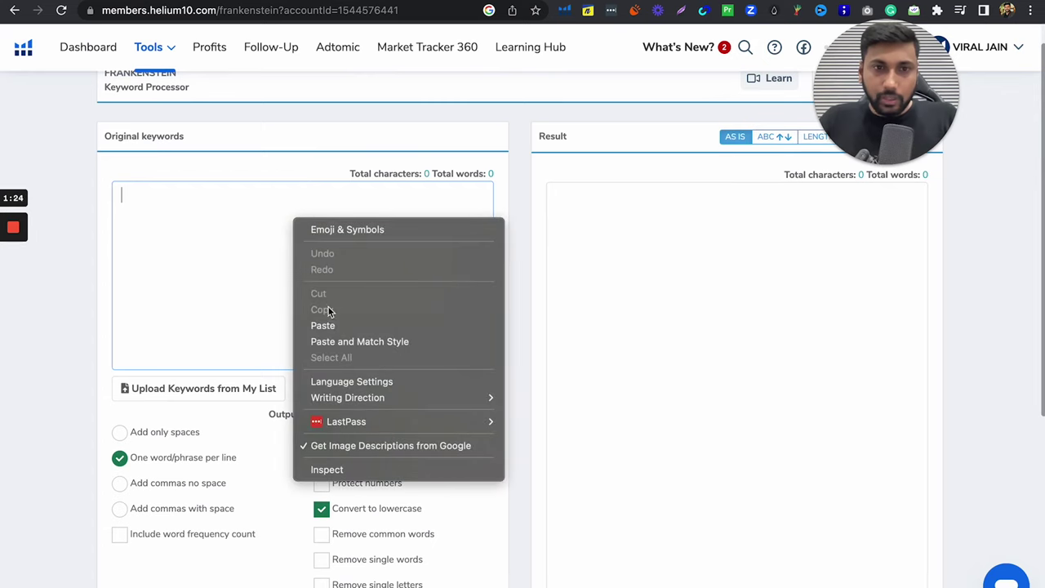
left_click(343, 324)
Process the pasted keywords in Frankenstein into a list of single lowercase words without duplicates.
scroll(592, 394, "down", 4)
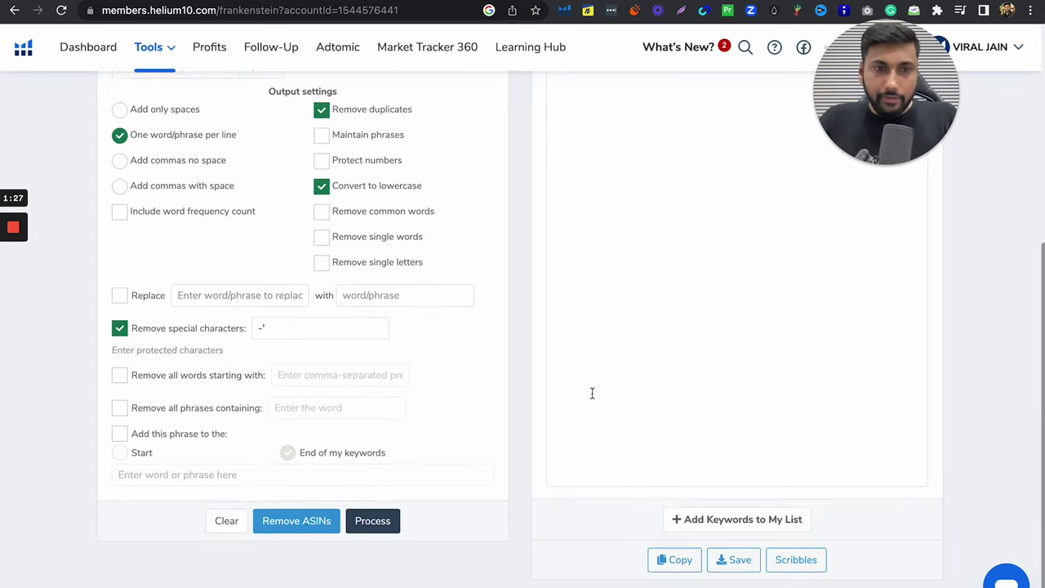
left_click(369, 511)
scroll(592, 373, "up", 2)
scroll(934, 360, "up", 3)
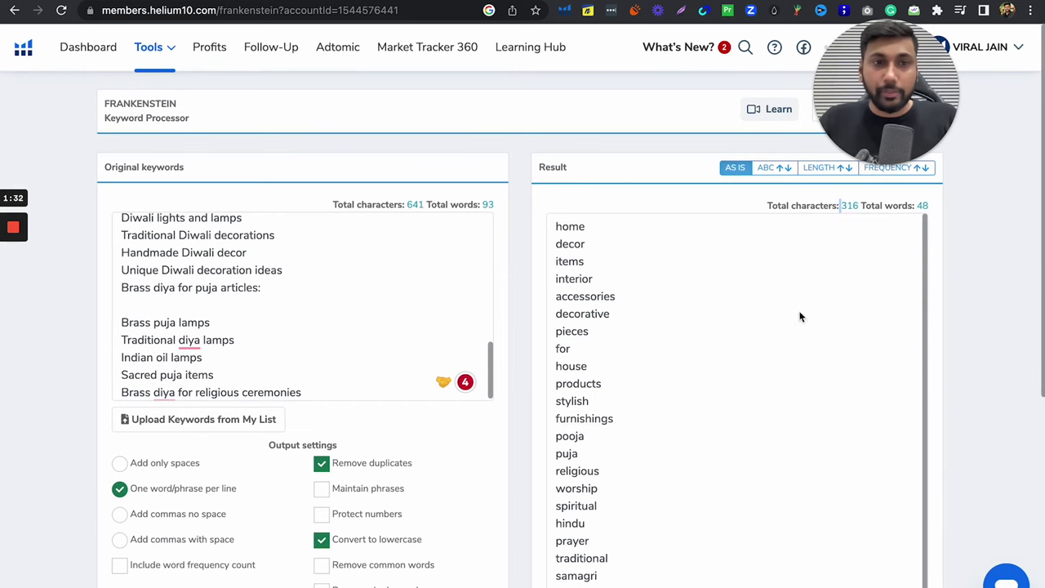
Delete the word "oil" near the end of the Frankenstein result list.
scroll(900, 403, "down", 6)
scroll(989, 425, "down", 3)
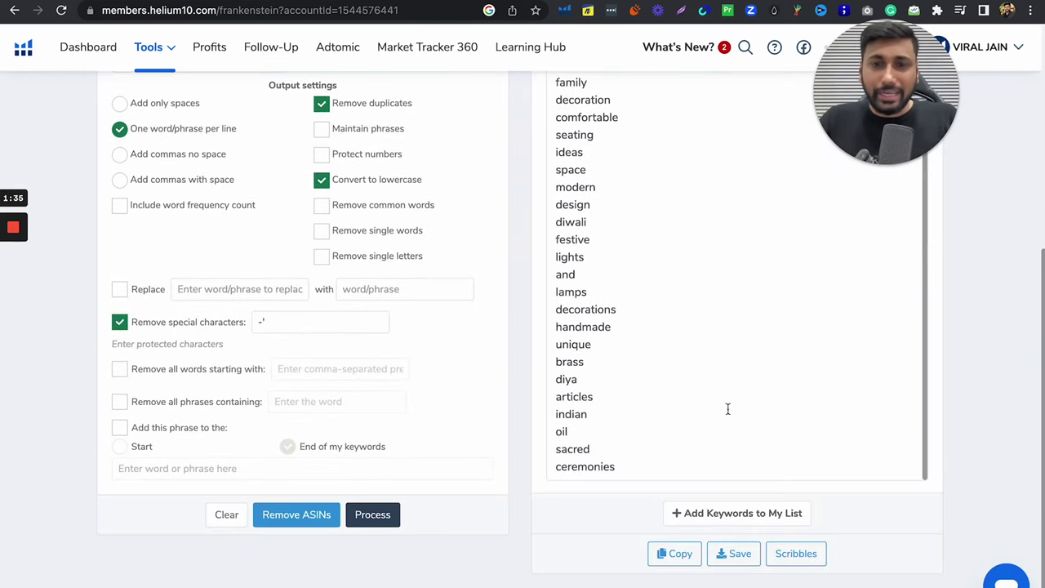
key("BackSpace")
key("BackSpace")
key("BackSpace")
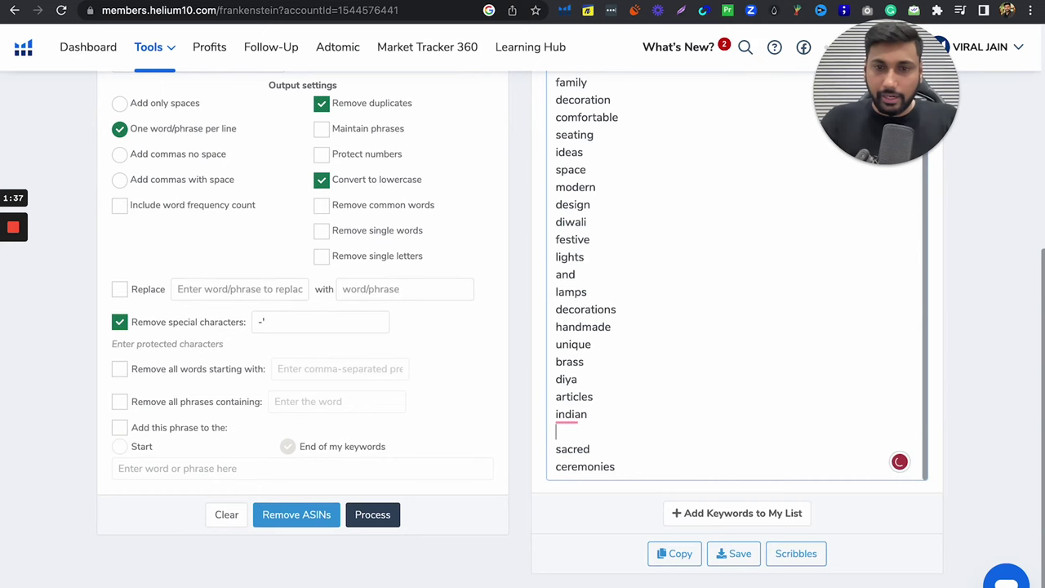
Delete the words "area" and "lounge" from the middle of the result list.
scroll(601, 268, "up", 3)
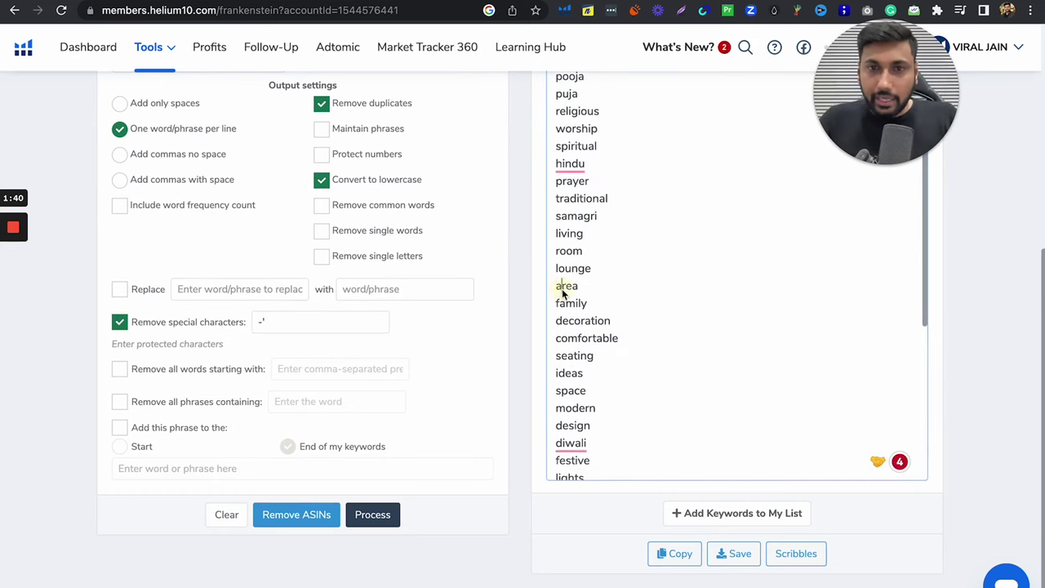
double_click(567, 285)
key("BackSpace")
key("BackSpace")
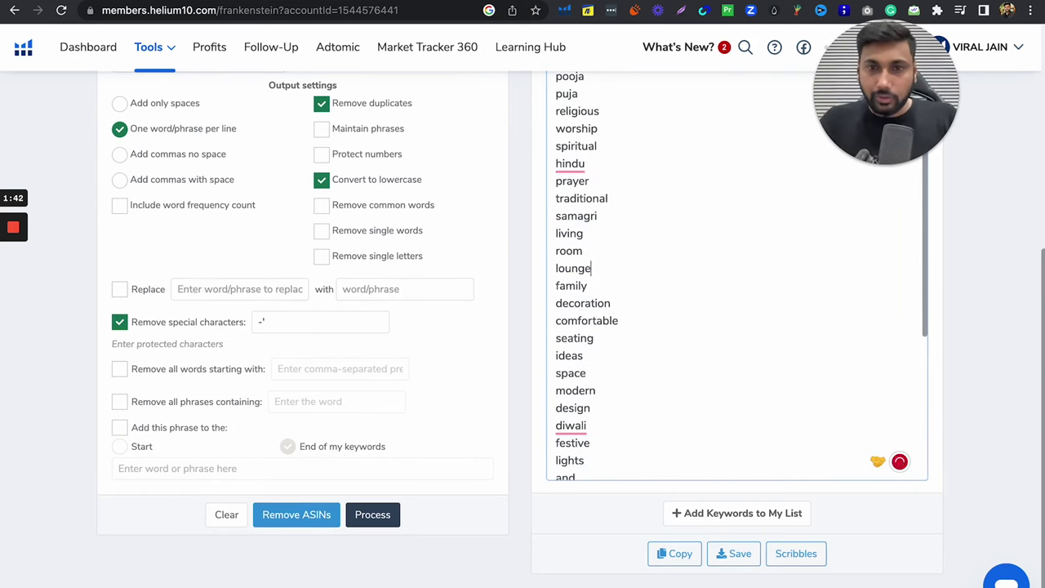
key("shift+Left")
key("shift+Left")
key("shift+Left")
key("shift+Left")
key("shift+Left")
key("BackSpace")
key("BackSpace")
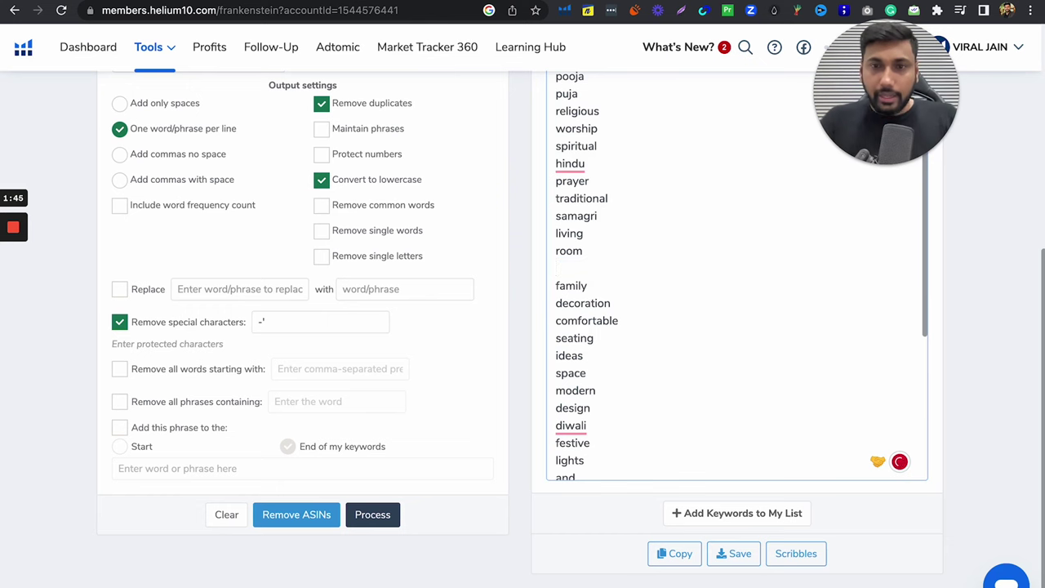
Check the result's total character count and delete the words "for" and "interior" from the list.
scroll(847, 259, "up", 5)
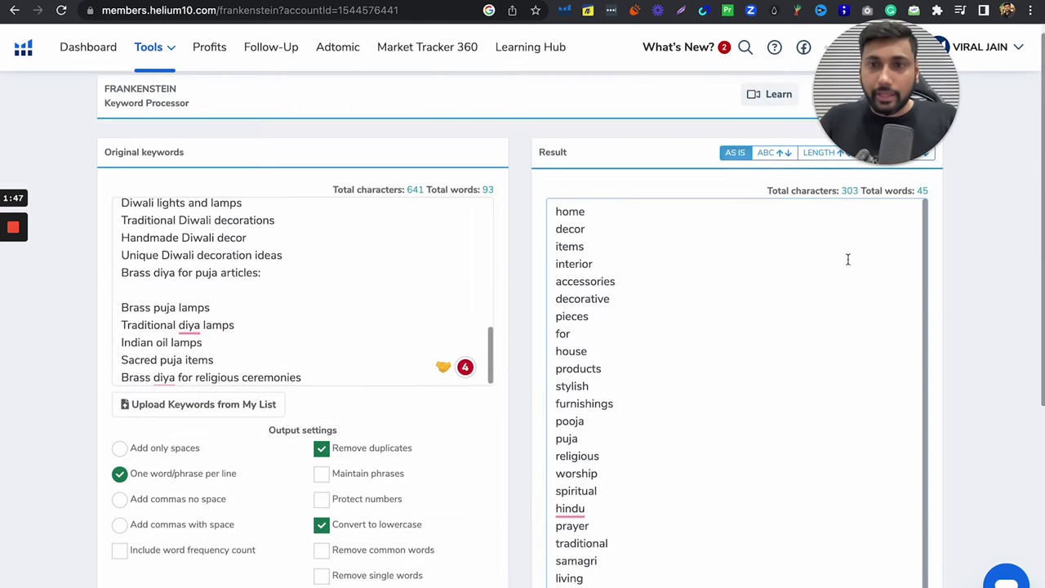
left_click(874, 191)
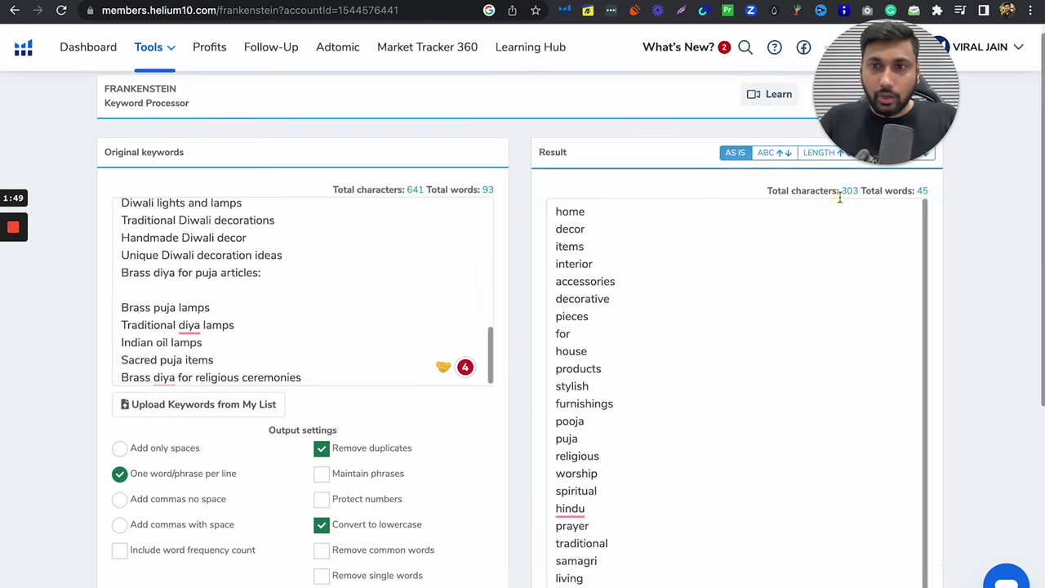
double_click(562, 333)
key("BackSpace")
key("BackSpace")
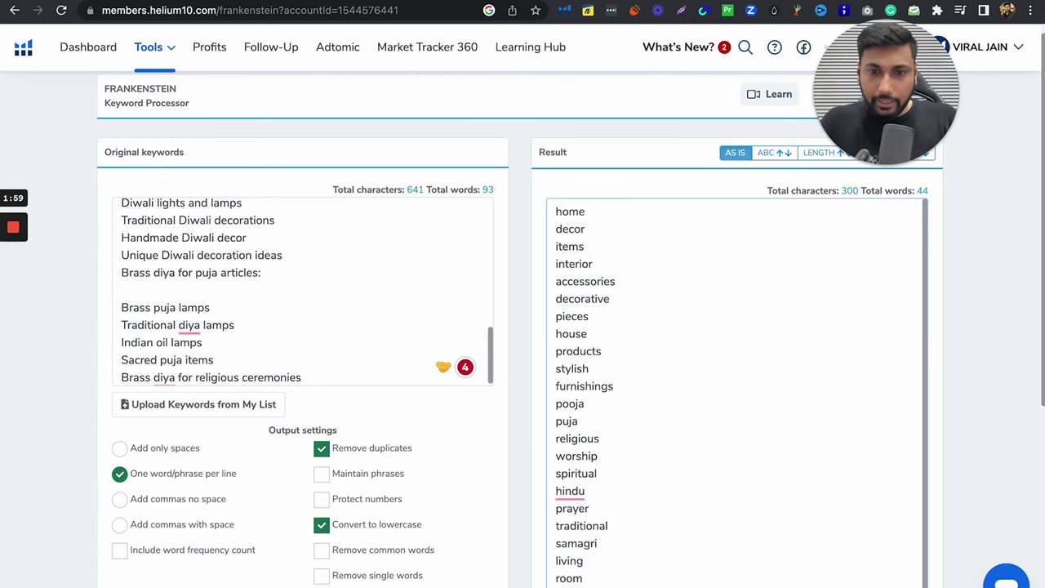
double_click(574, 263)
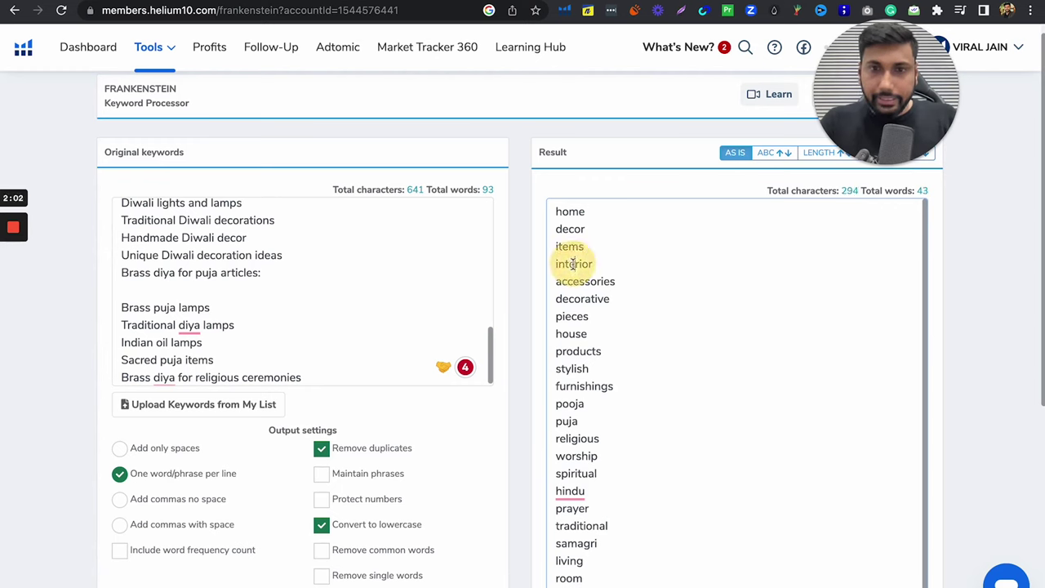
key("BackSpace")
key("BackSpace")
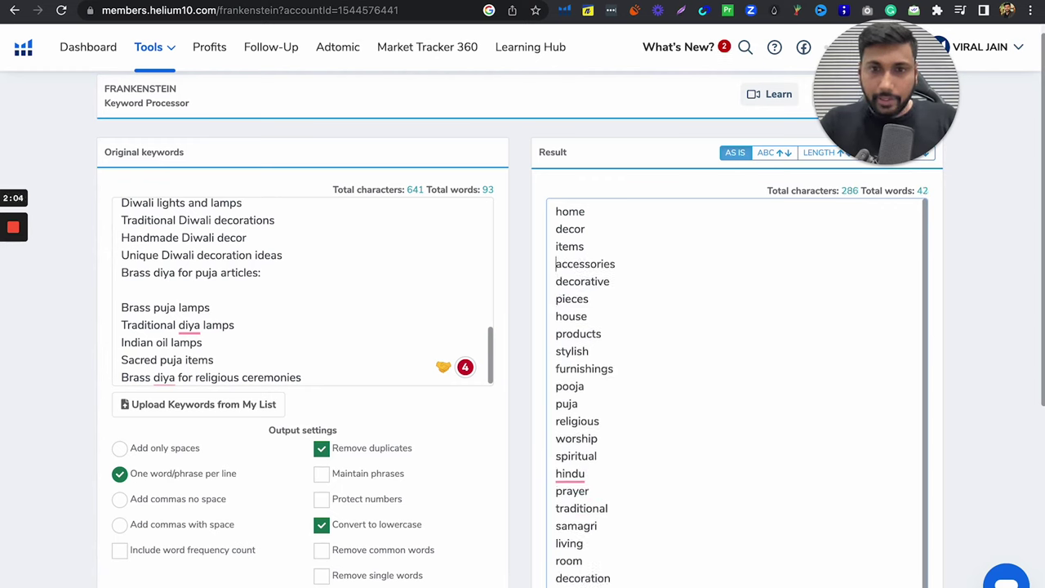
Delete the word "accessories" from the upper part of the Frankenstein result list.
key("shift+End")
key("BackSpace")
key("BackSpace")
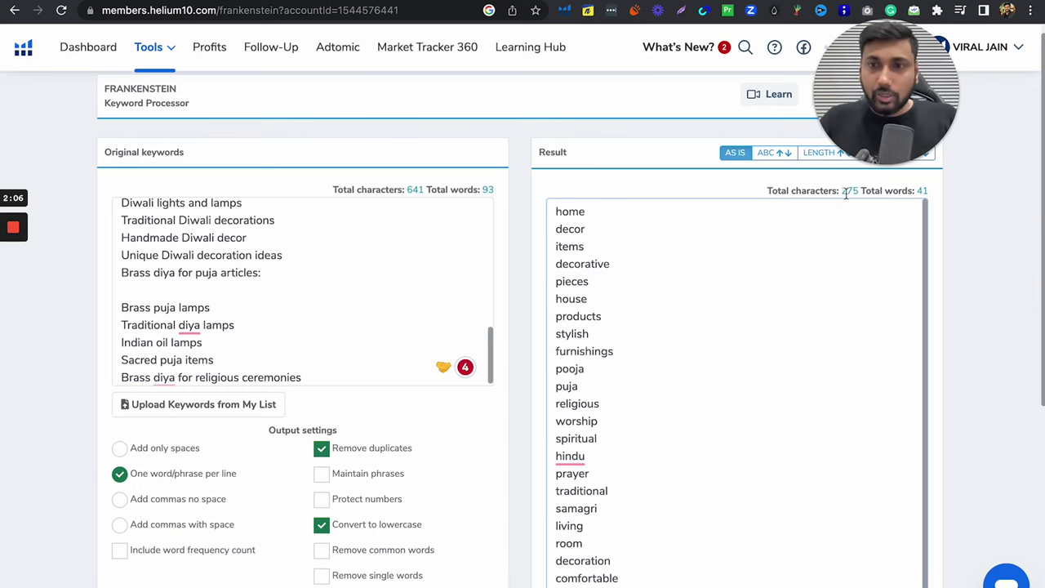
Delete the words "seating", "ideas" and "space" between "comfortable" and "modern" in the result list.
scroll(1039, 327, "down", 1)
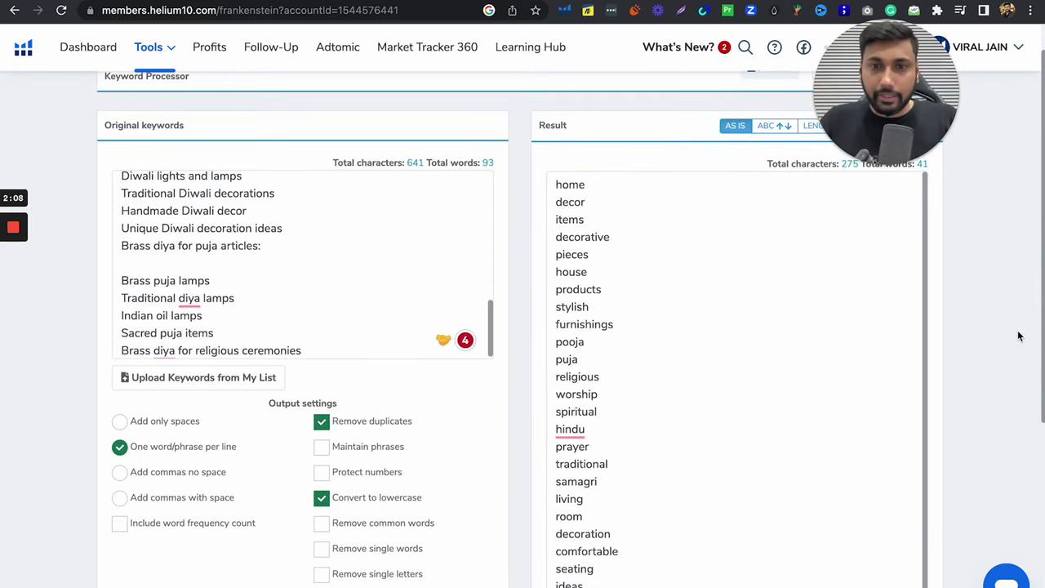
scroll(1018, 336, "down", 4)
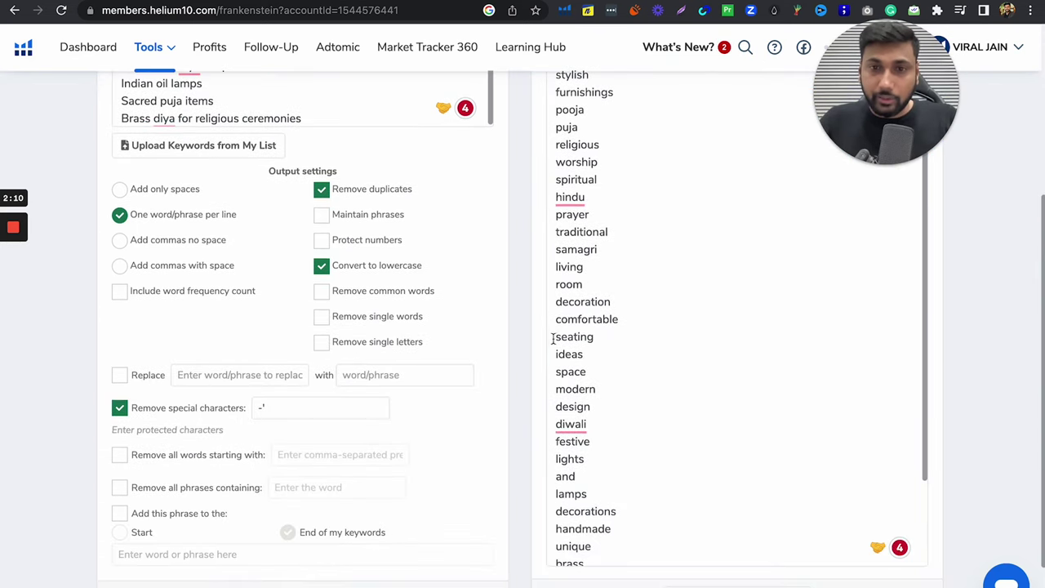
left_click_drag(552, 338, 618, 382)
key("BackSpace")
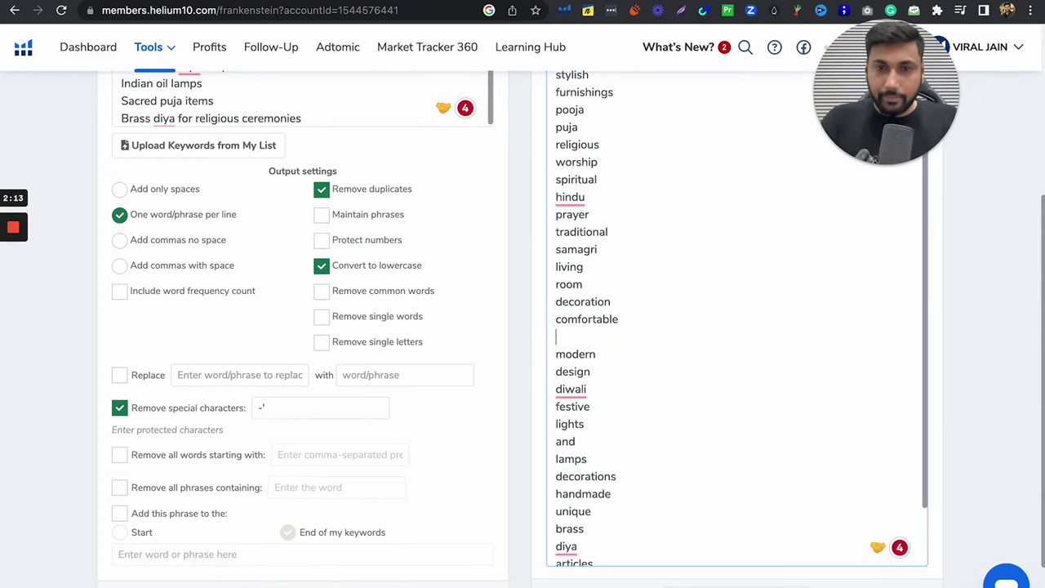
key("BackSpace")
Check the result's total character count and copy the trimmed keyword list.
scroll(576, 447, "down", 1)
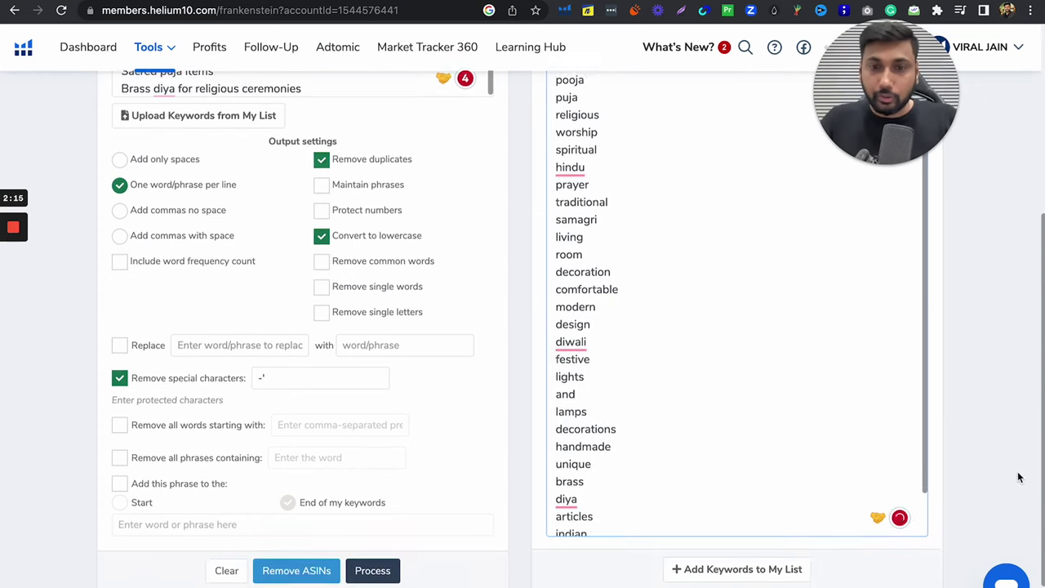
scroll(576, 447, "down", 1)
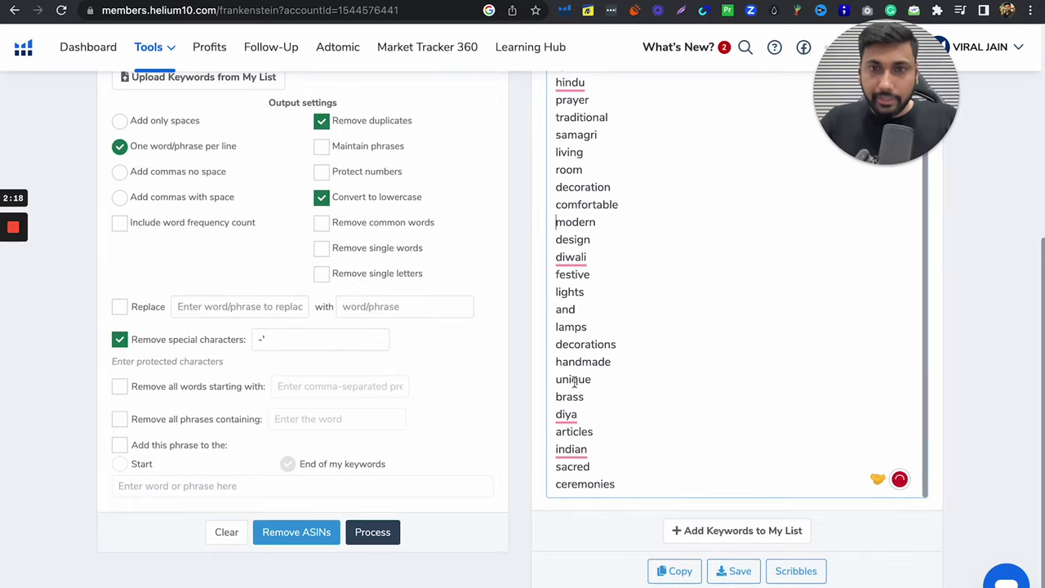
scroll(604, 338, "up", 6)
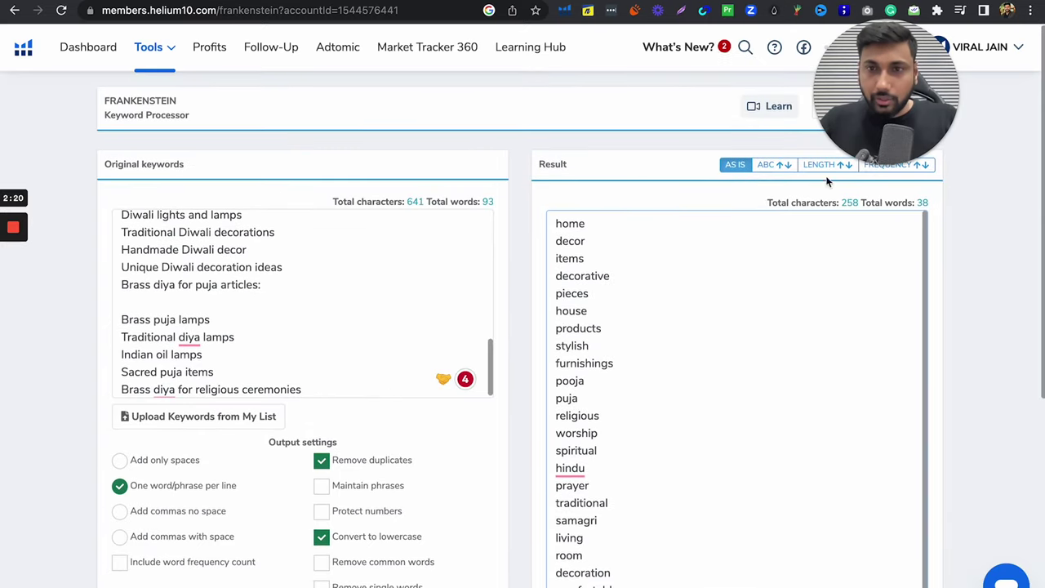
scroll(674, 571, "down", 5)
left_click(674, 554)
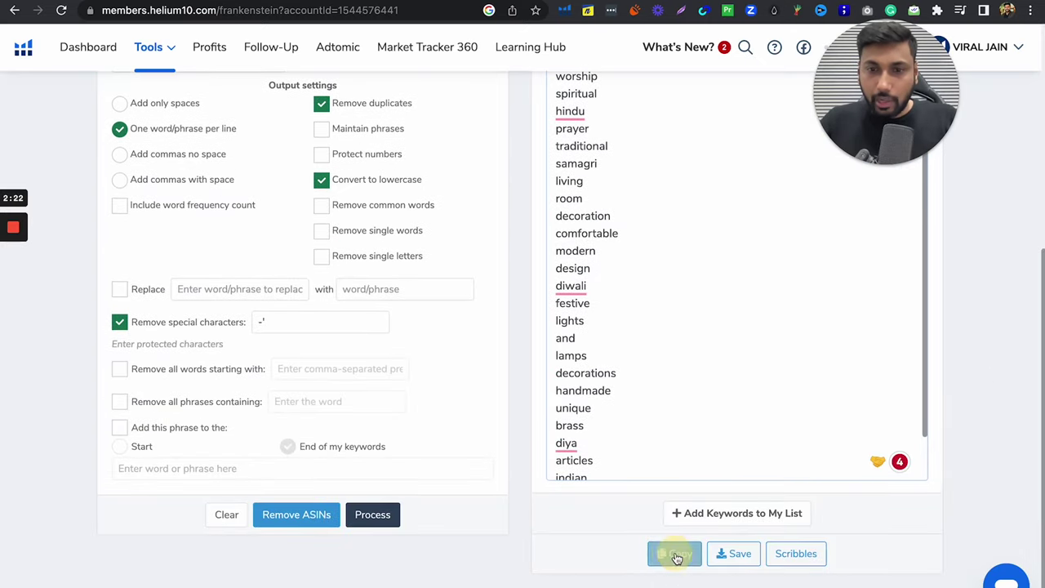
Switch to the Seller Central listing editor, replace the Search Terms entry with the copied keywords and check the byte limit.
key("ctrl+Up")
left_click(246, 171)
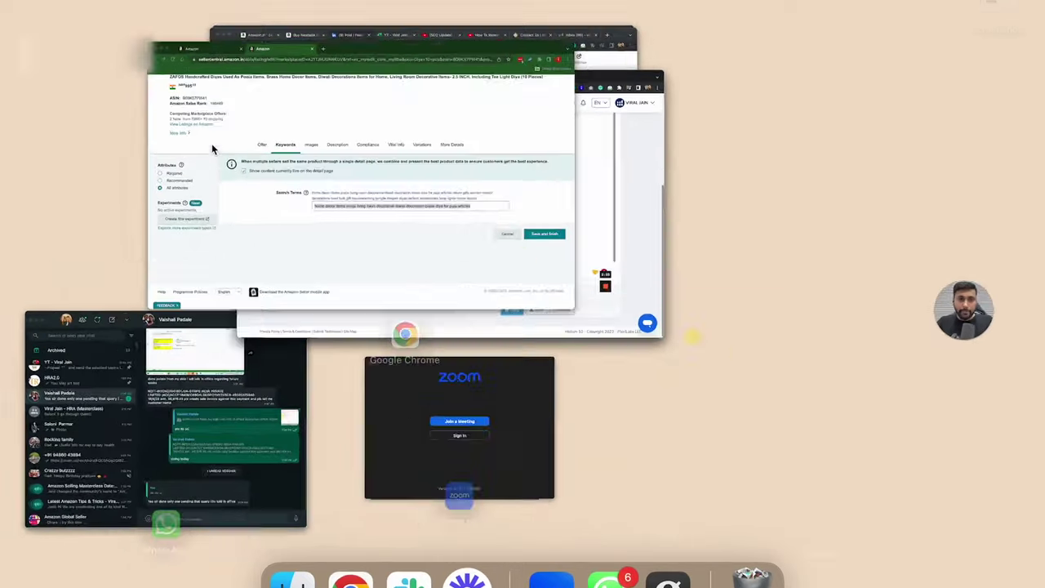
key("Return")
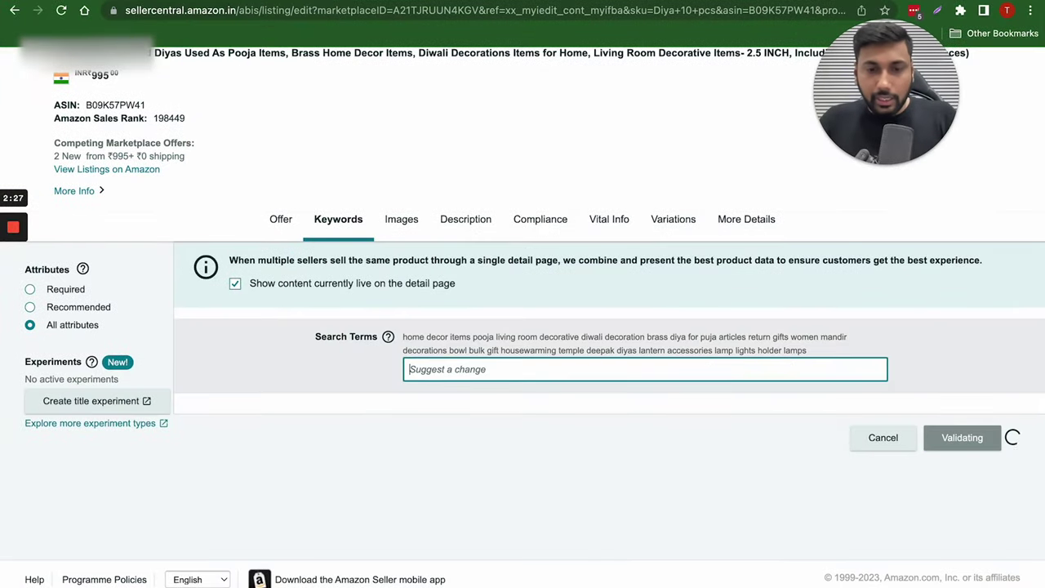
right_click(511, 370)
left_click(527, 459)
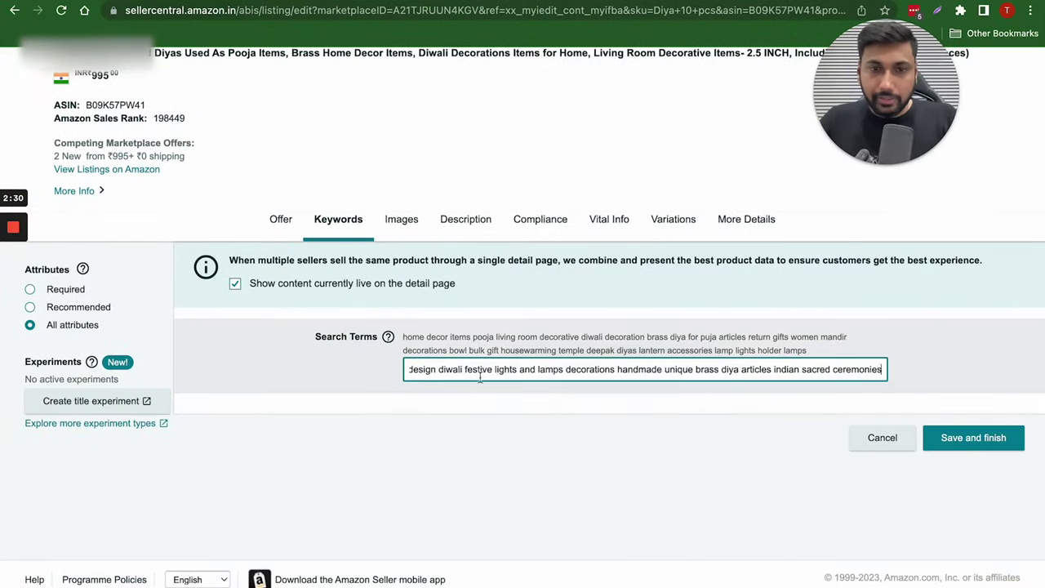
key("Return")
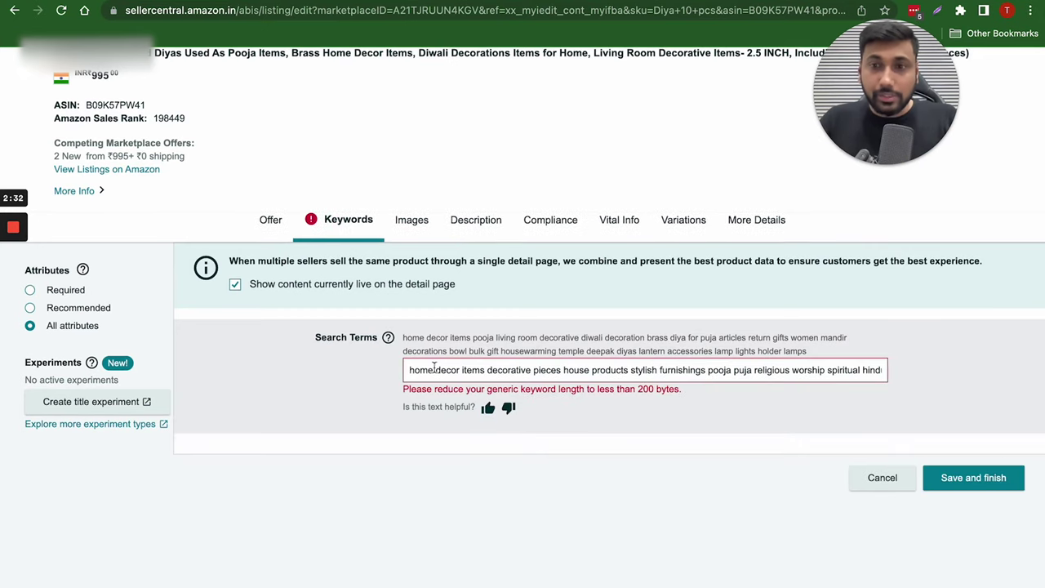
left_click_drag(637, 391, 676, 393)
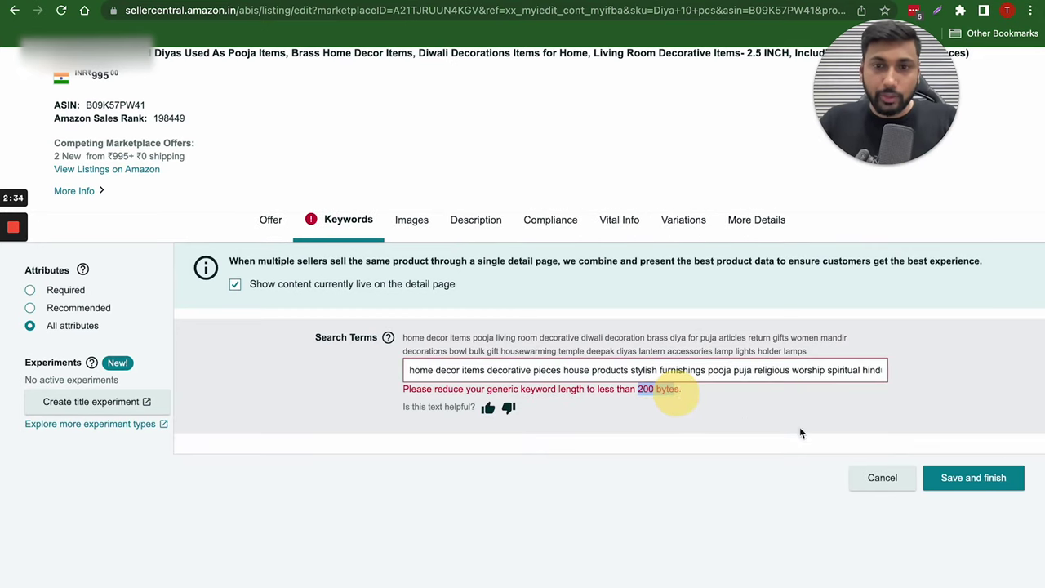
Switch back to Helium 10's Frankenstein and delete the word "furnishings" from the result list.
key("ctrl+Up")
left_click(595, 159)
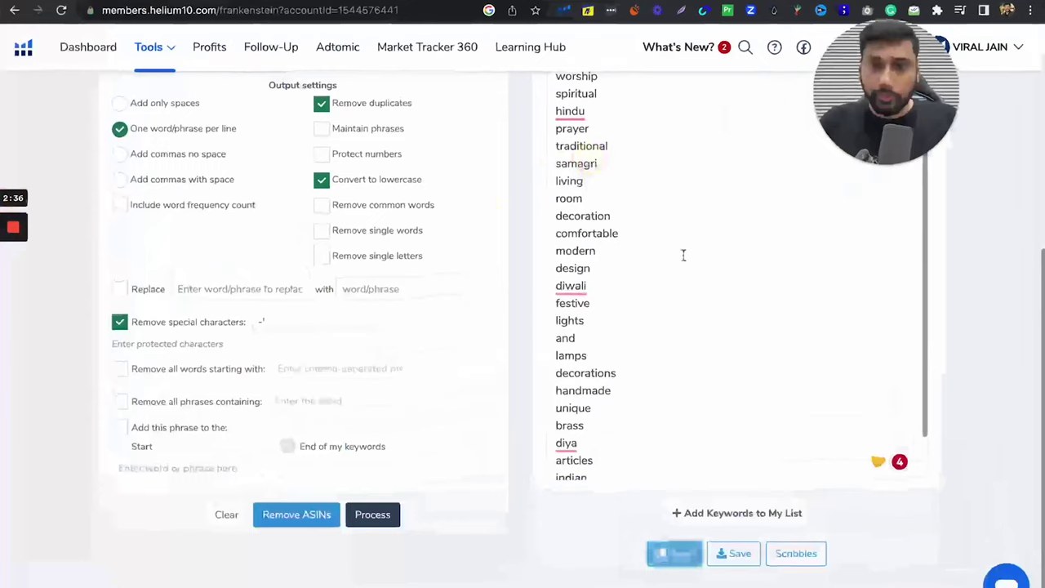
left_click(557, 208)
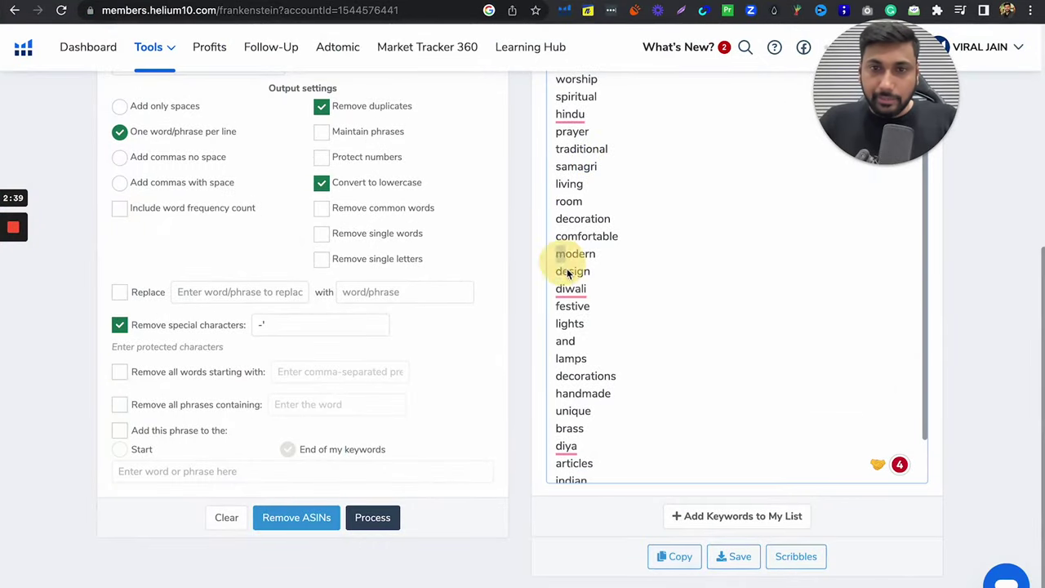
left_click_drag(569, 273, 602, 275)
left_click(673, 251)
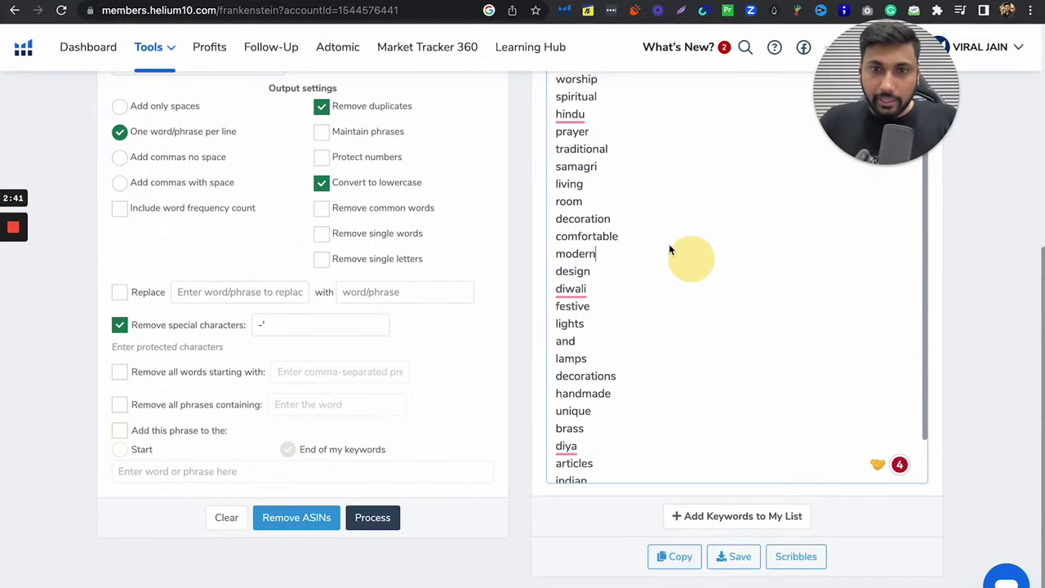
scroll(569, 205, "up", 6)
left_click_drag(556, 110, 609, 118)
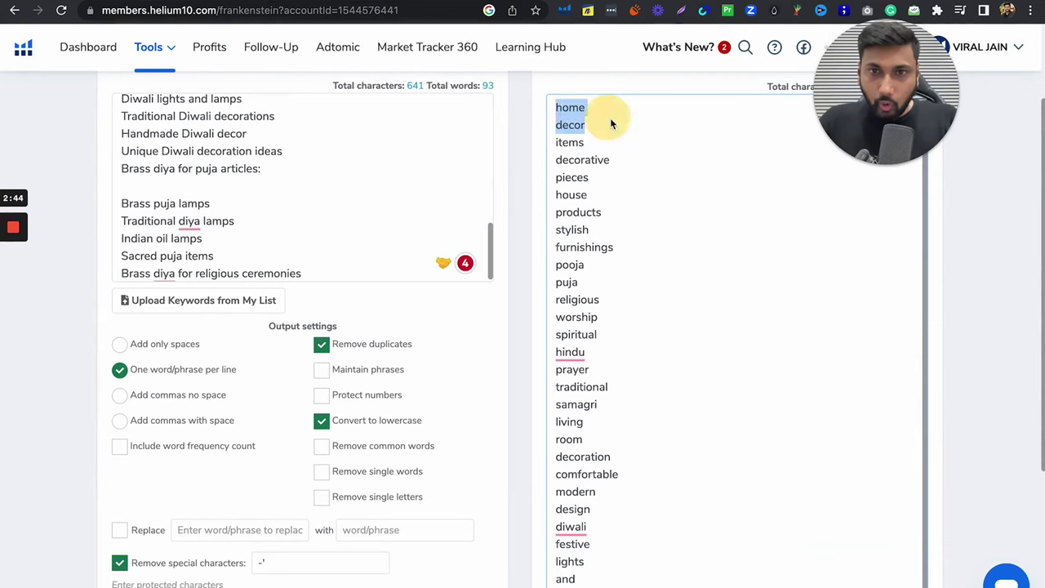
key("Right")
key("Down")
key("Down")
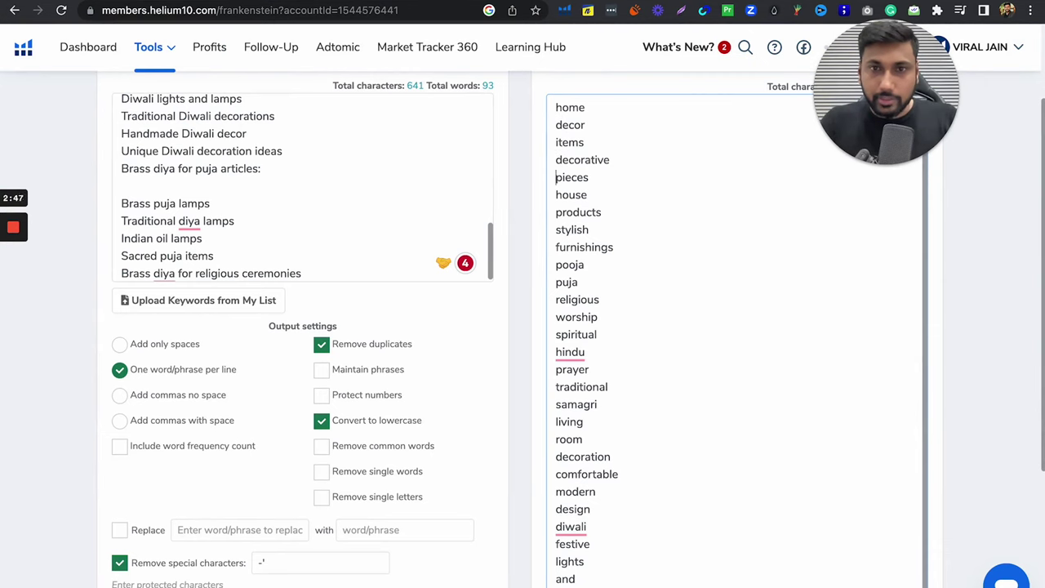
key("shift+Down")
key("Delete")
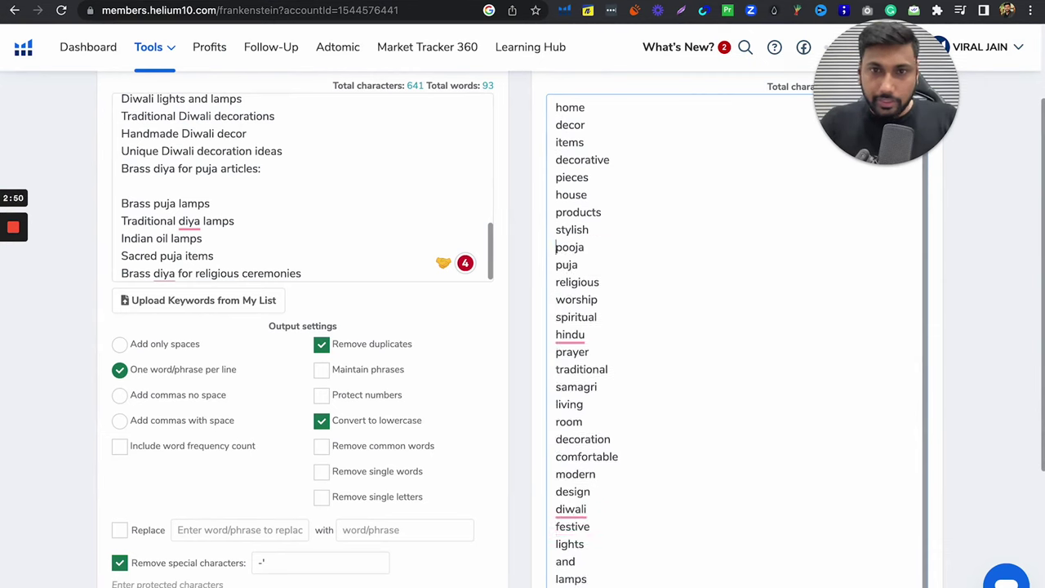
Delete the word "and" between "lights" and "lamps" in the result list.
key("Down")
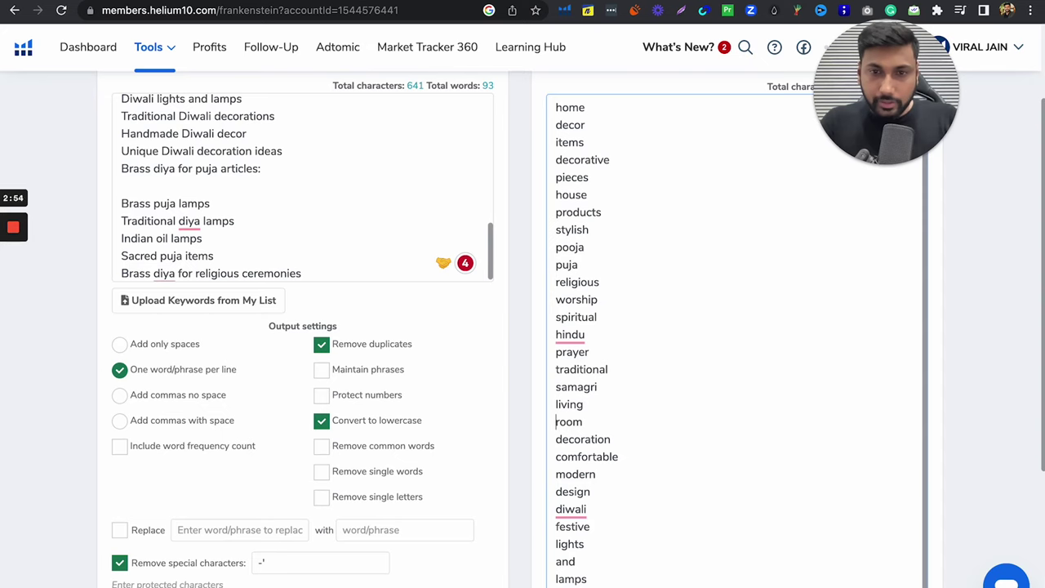
key("Down")
key("Down")
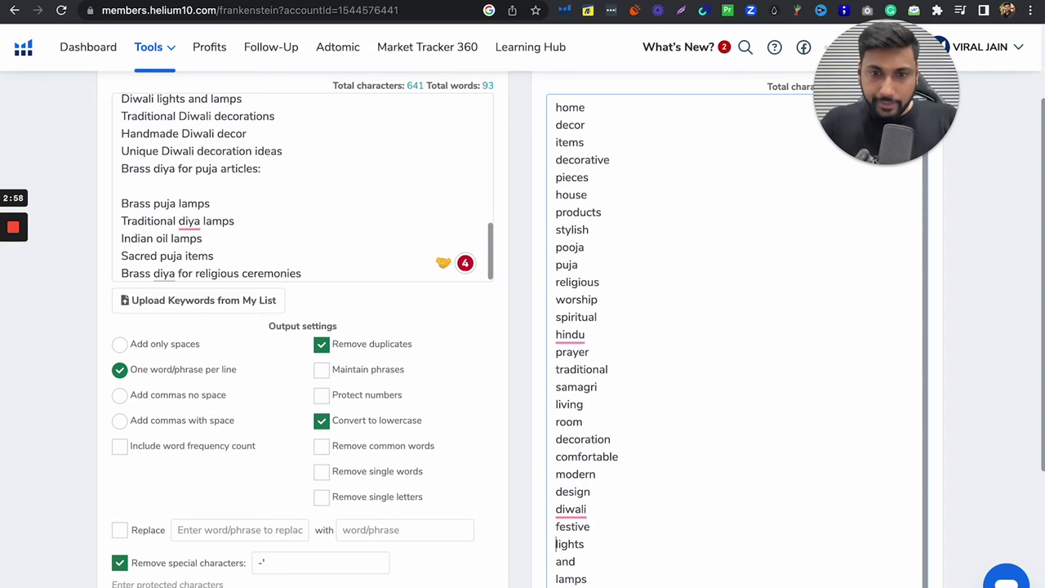
key("Down")
key("shift+Down")
key("Delete")
Delete all words after "lamps", from "decorations" through "ceremonies", at the end of the result list.
scroll(881, 285, "down", 5)
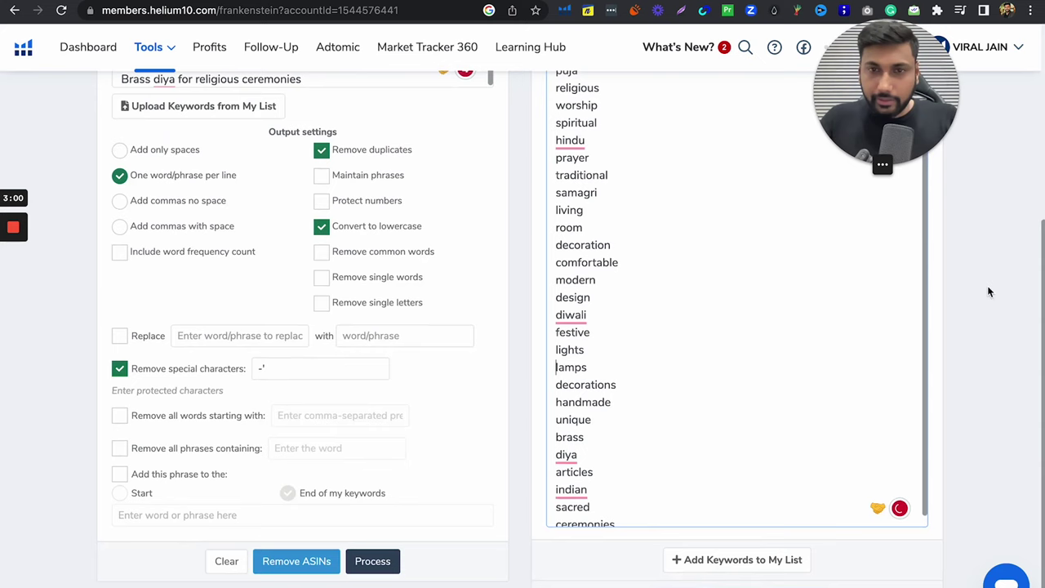
left_click_drag(618, 489, 546, 350)
key("Delete")
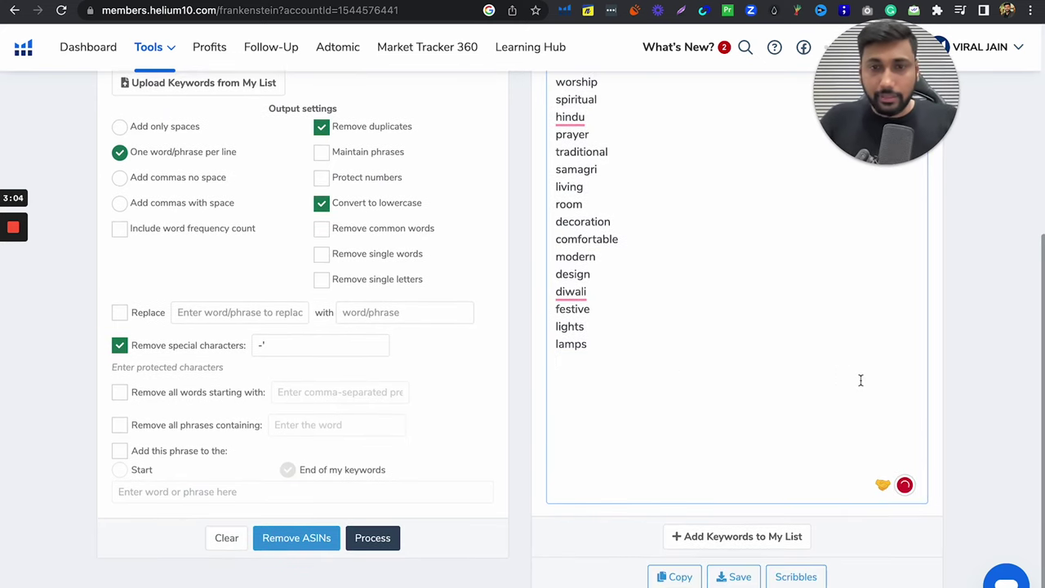
Check the total character count against the 200-byte limit and copy the shortened result list.
scroll(860, 371, "up", 5)
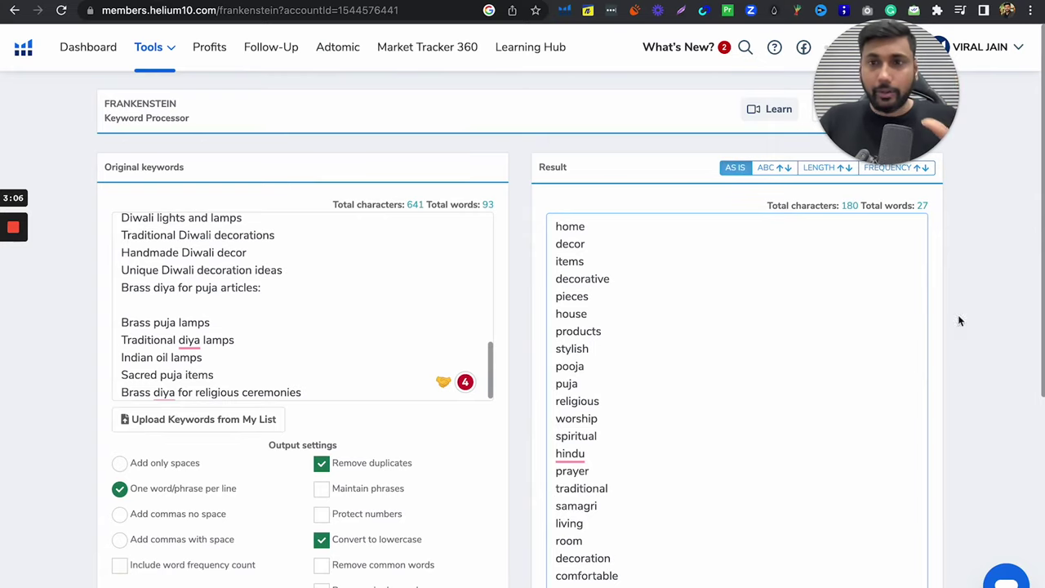
scroll(959, 320, "down", 5)
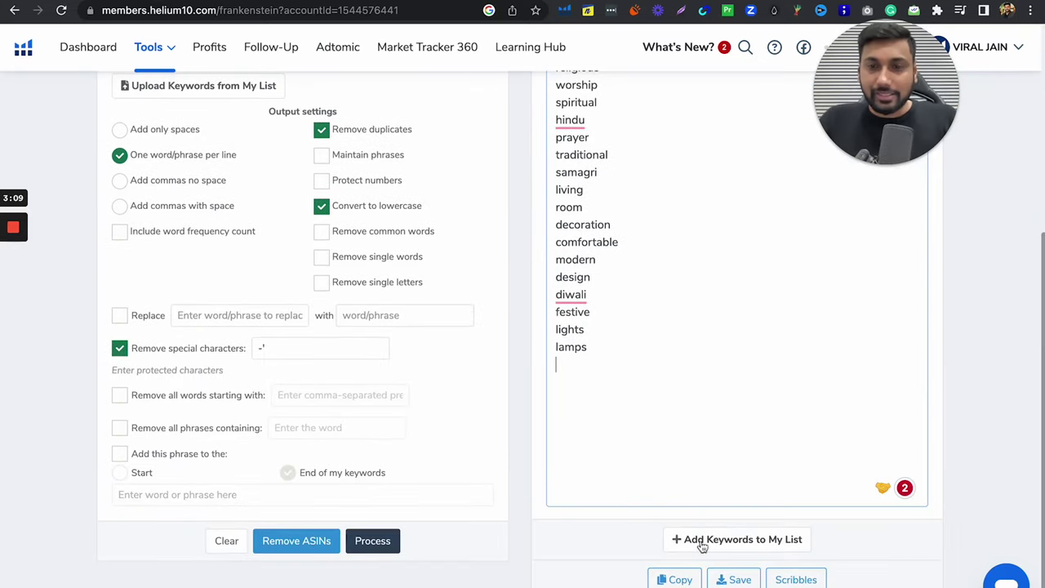
left_click(674, 580)
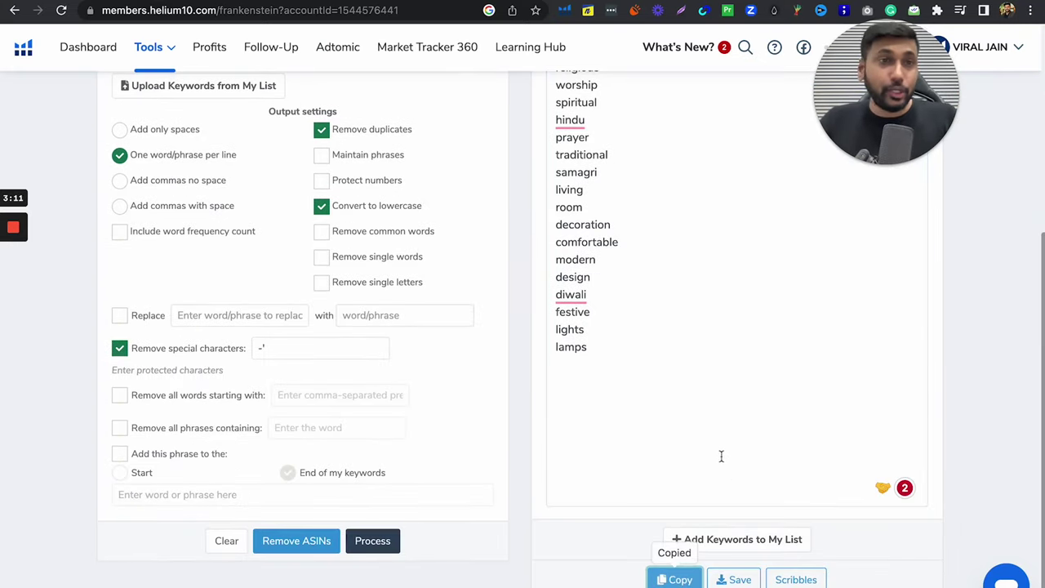
Switch to the Seller Central listing editor and replace the text in the Search Terms field with the copied keyword list.
key("ctrl+Up")
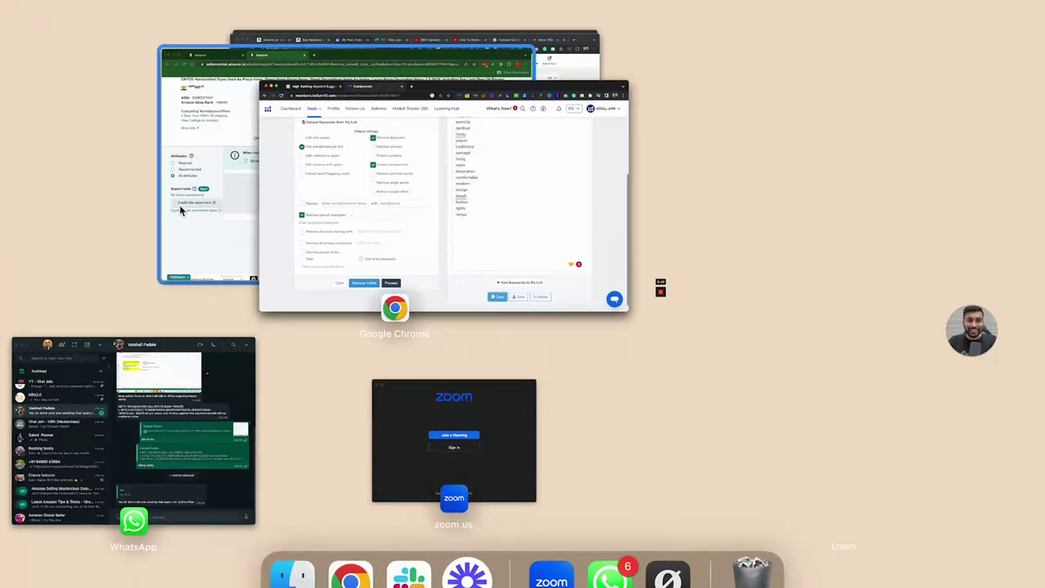
left_click(179, 205)
triple_click(576, 371)
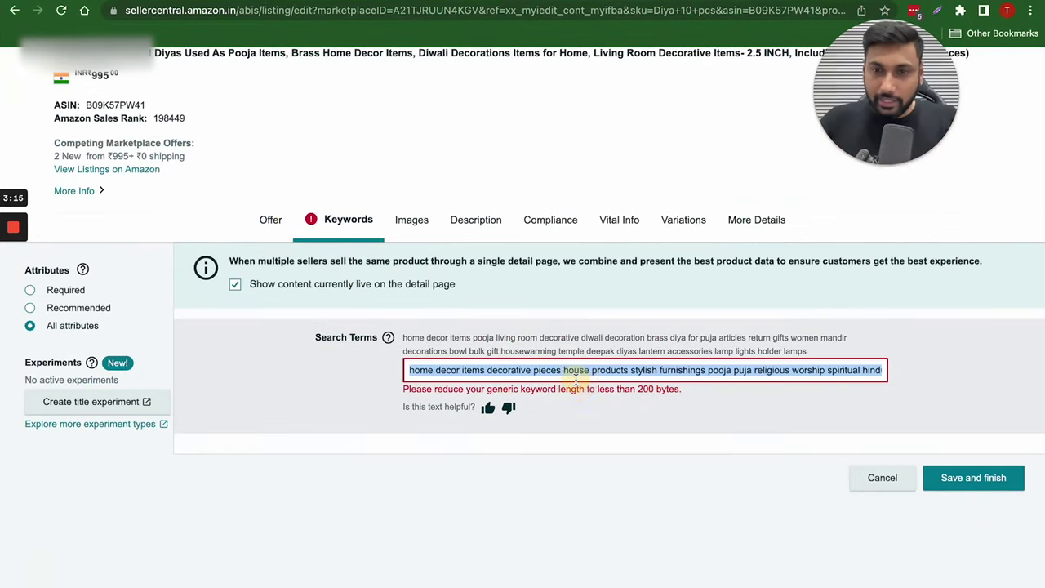
key("BackSpace")
right_click(470, 367)
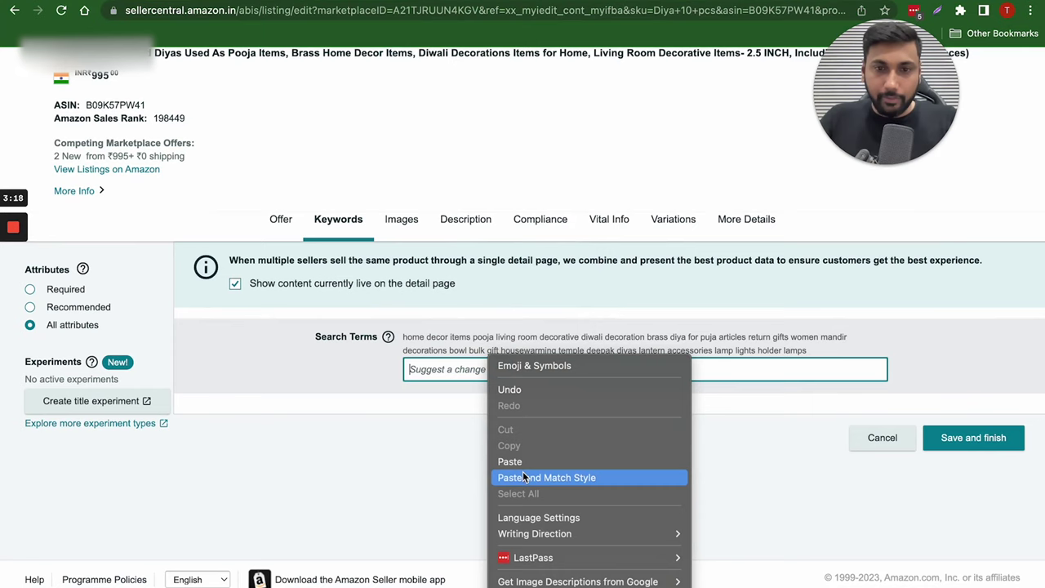
left_click(547, 454)
left_click(553, 461)
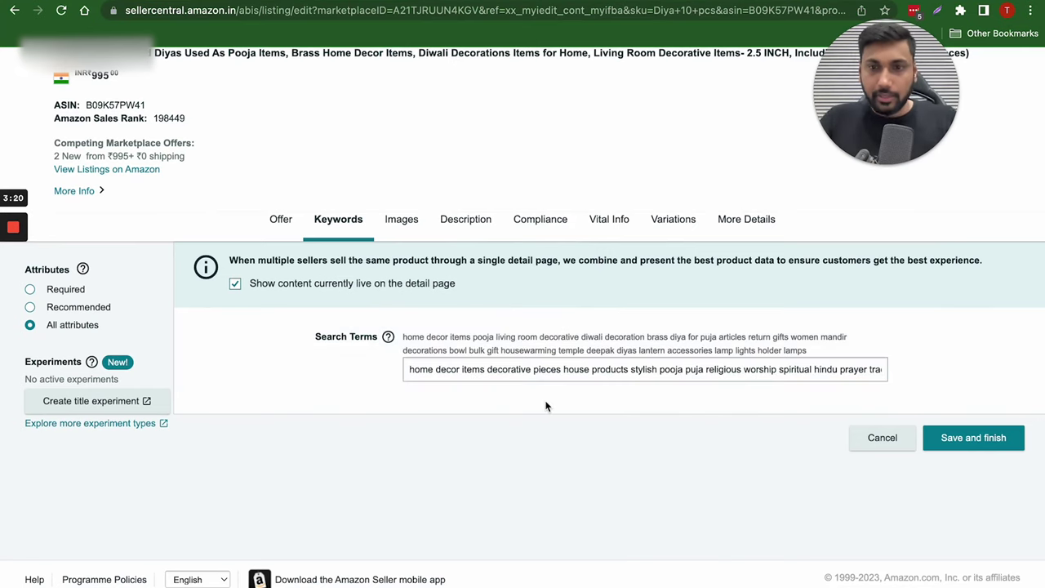